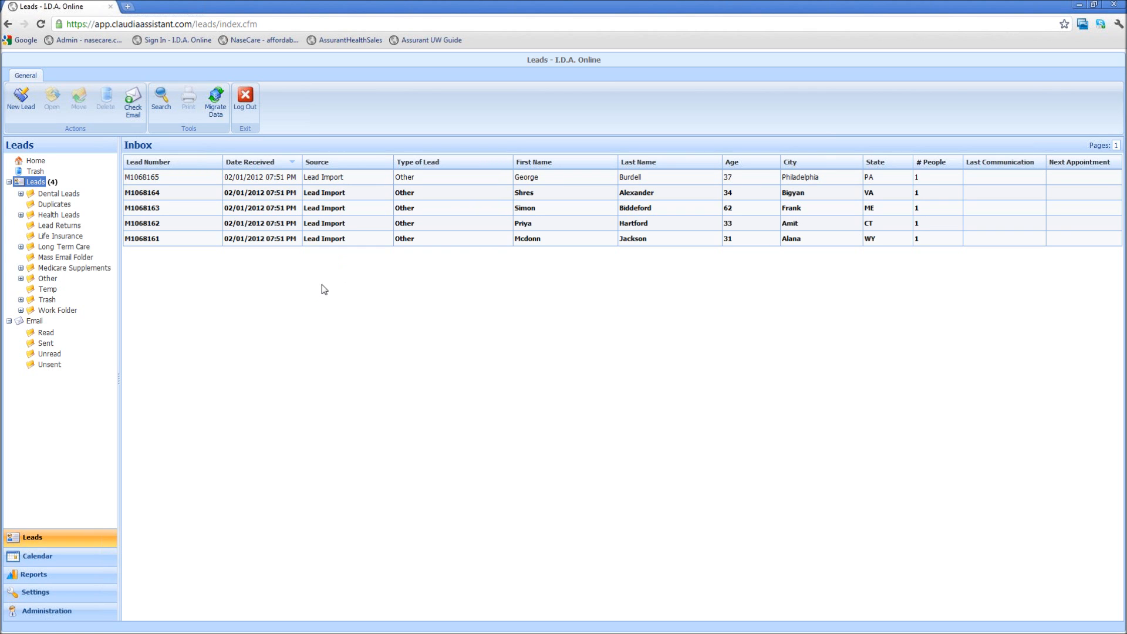
pyautogui.doubleClick(333, 173)
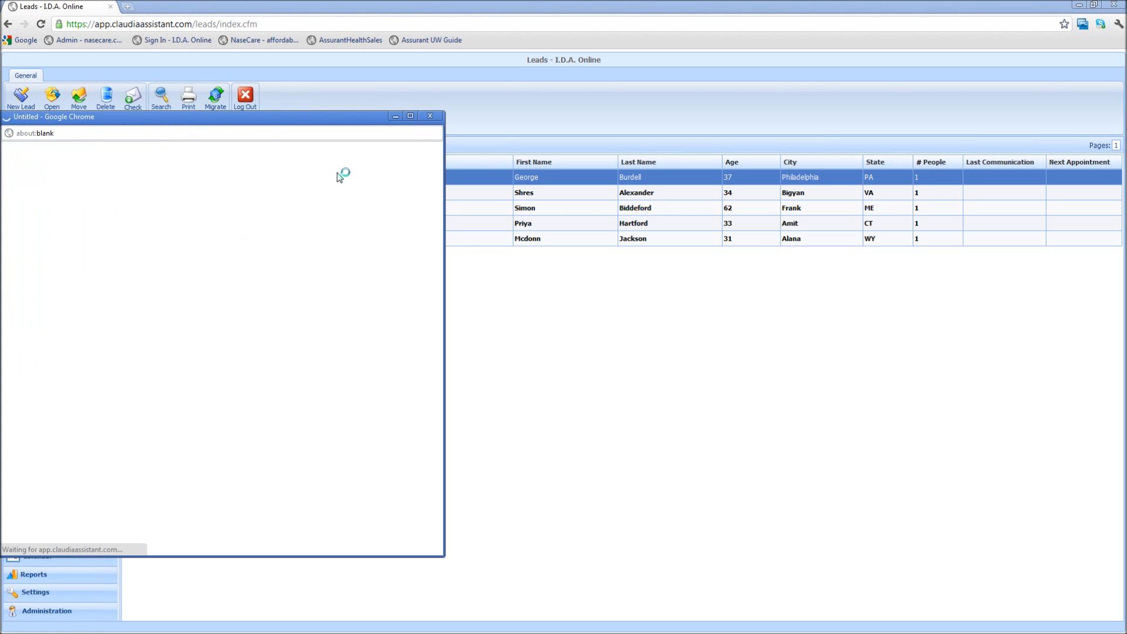
pyautogui.click(430, 116)
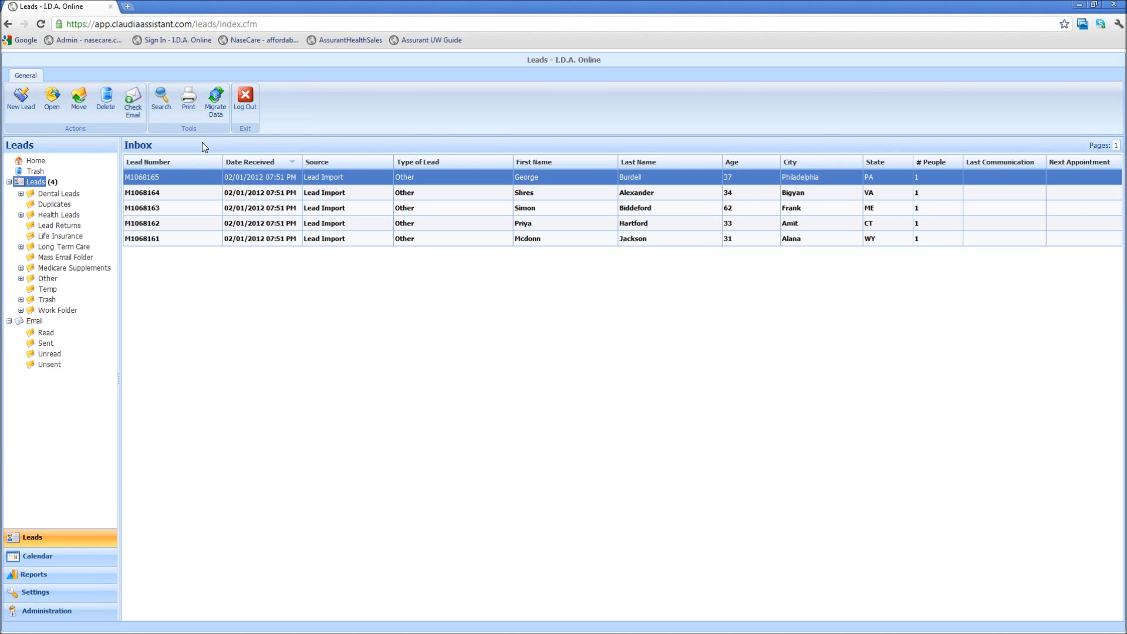
pyautogui.click(52, 97)
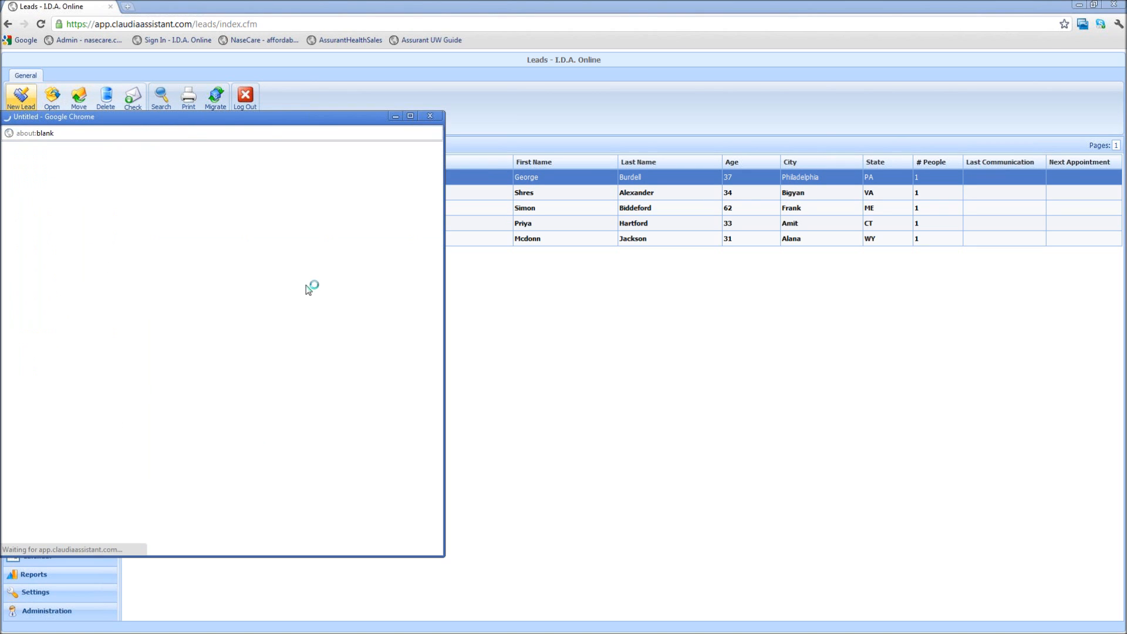
pyautogui.click(430, 116)
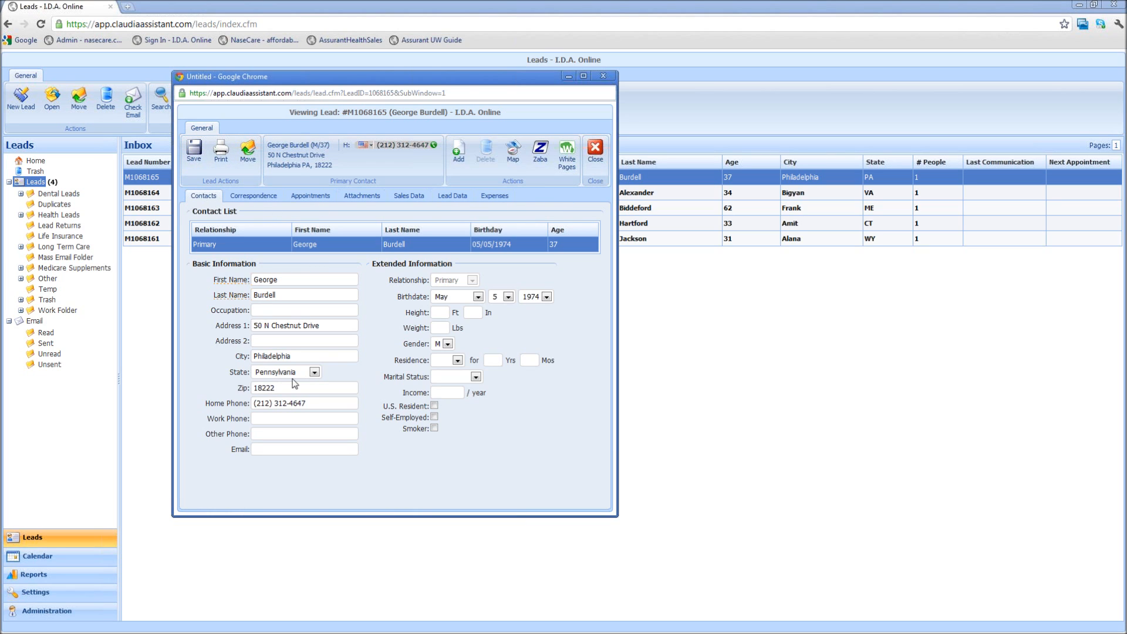
pyautogui.click(220, 149)
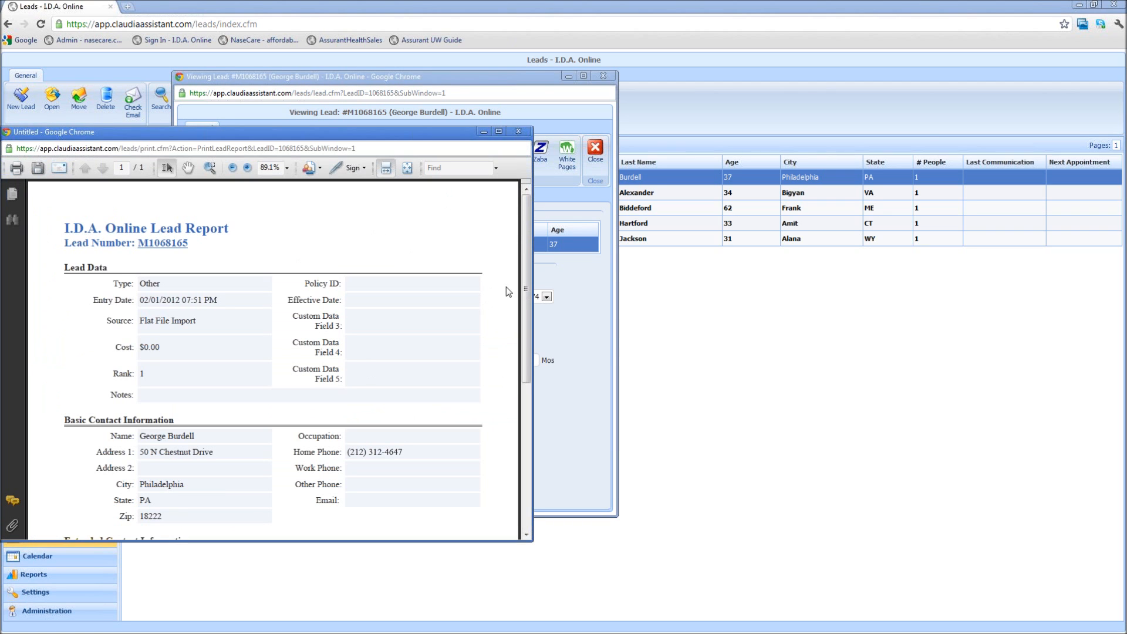
pyautogui.scroll(-5, 516, 290)
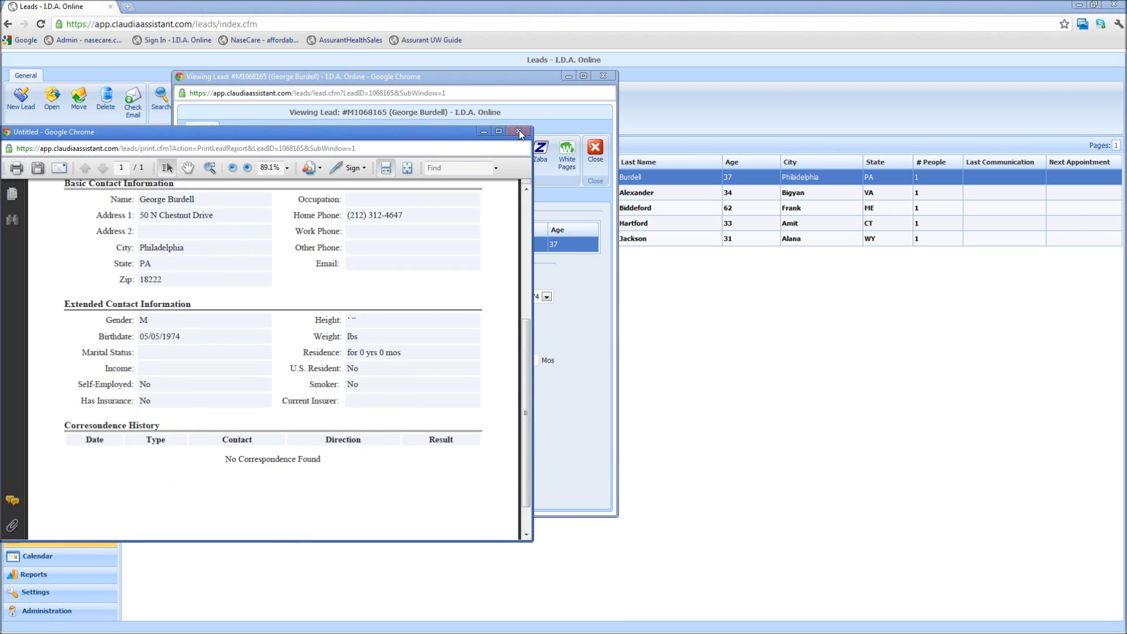
pyautogui.click(518, 132)
pyautogui.click(247, 150)
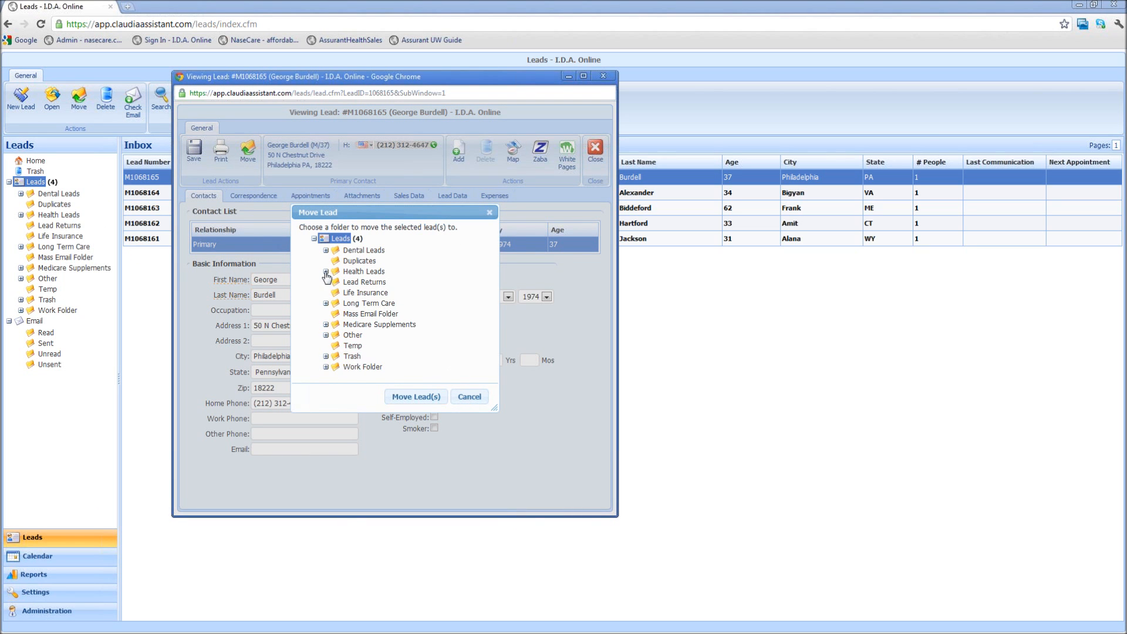
pyautogui.click(326, 272)
pyautogui.click(325, 272)
pyautogui.click(469, 397)
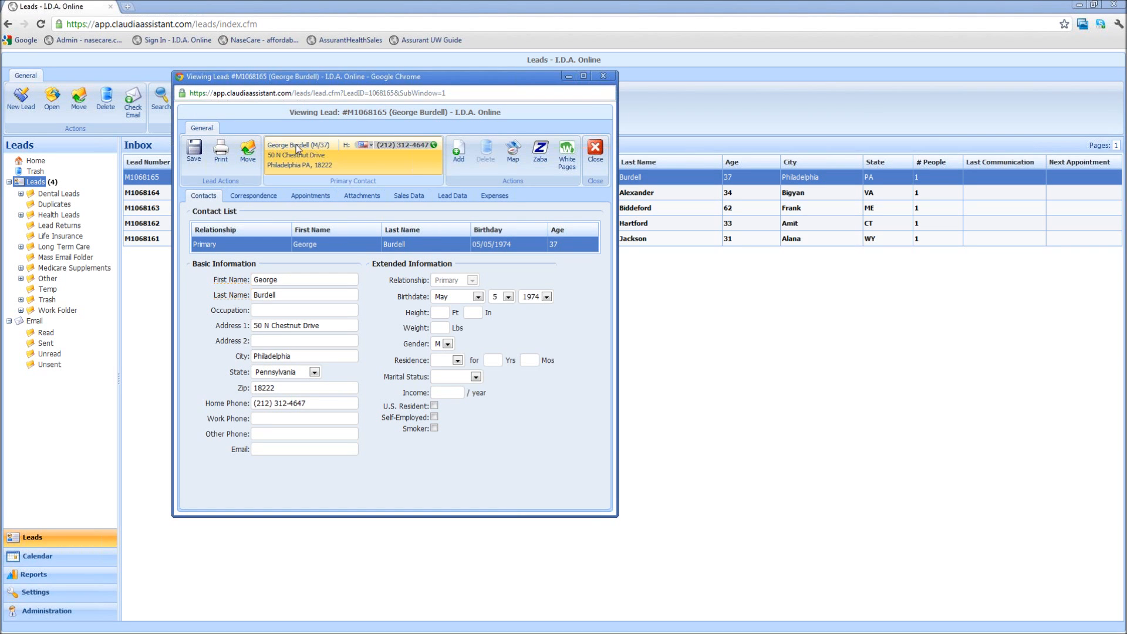
pyautogui.click(253, 196)
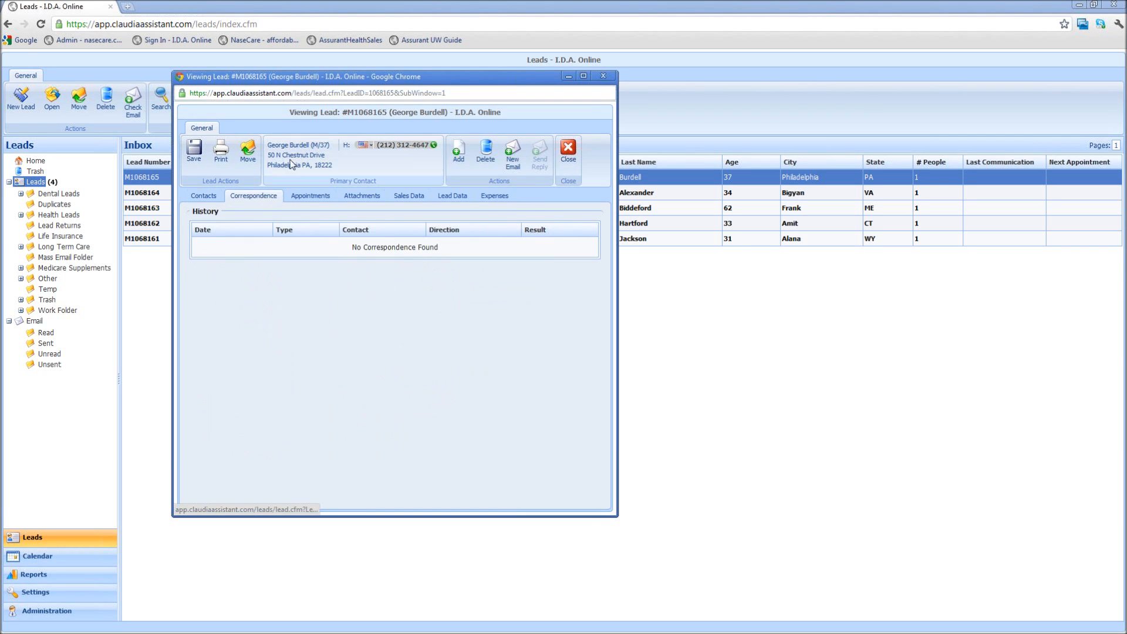
pyautogui.click(308, 197)
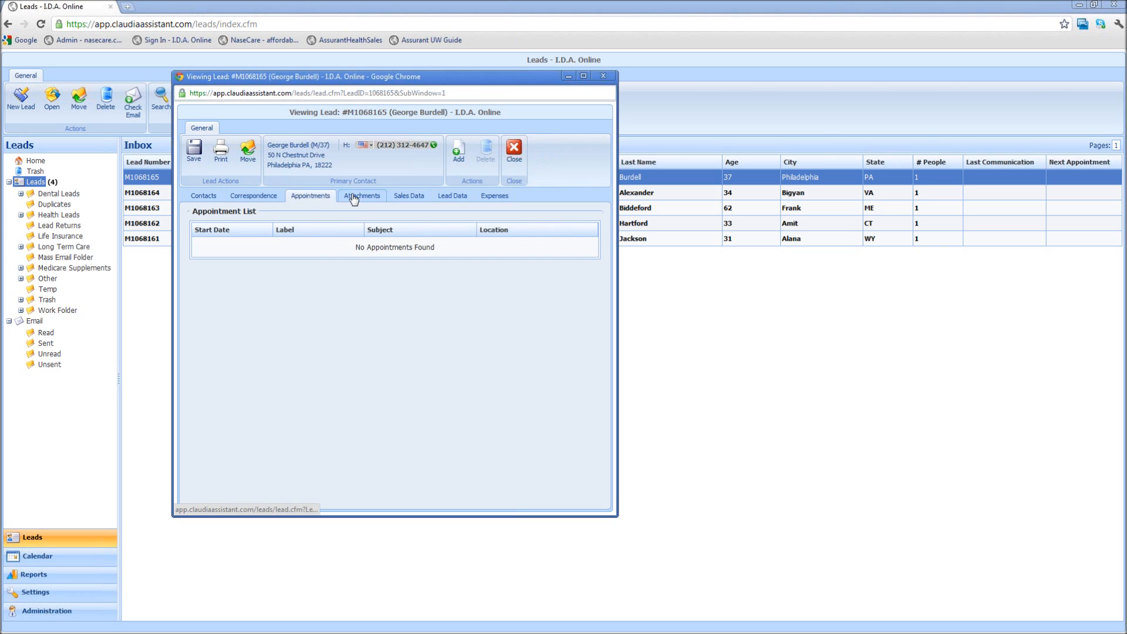
pyautogui.click(353, 199)
pyautogui.click(402, 198)
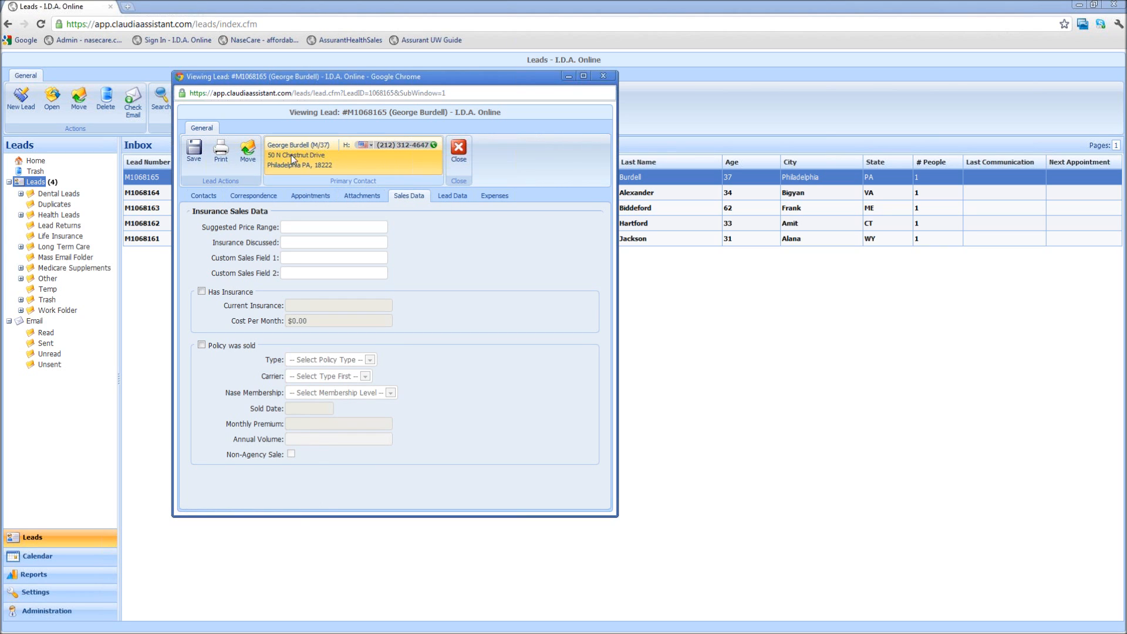
pyautogui.click(350, 147)
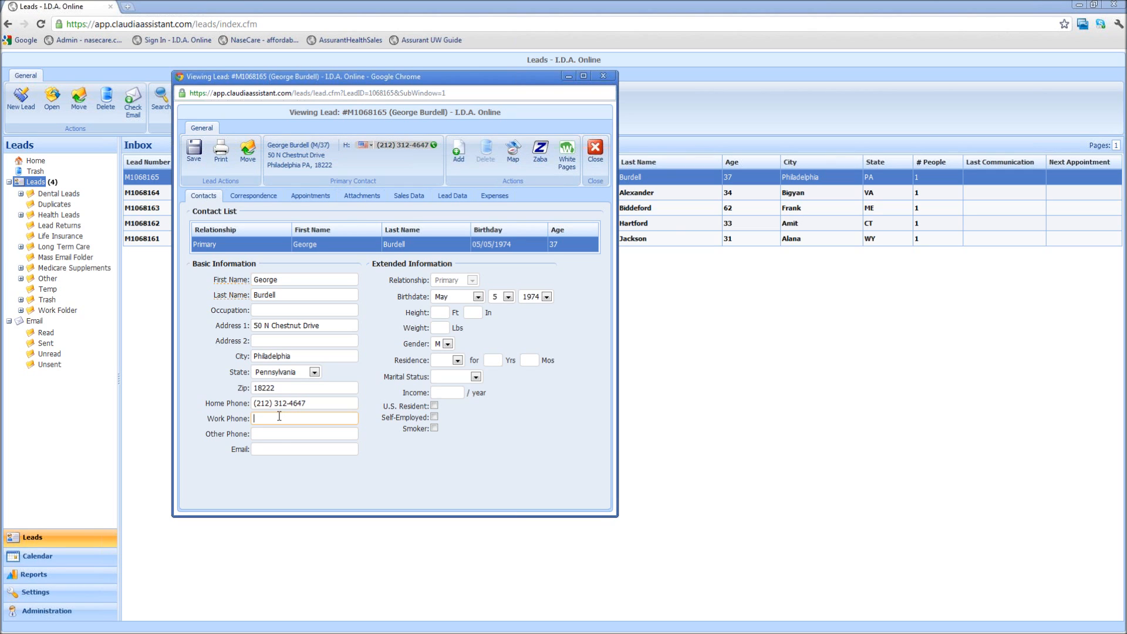
# Save work phone 2128 on the primary contact, review the lead's other tabs, then begin adding a new contact
pyautogui.click(194, 150)
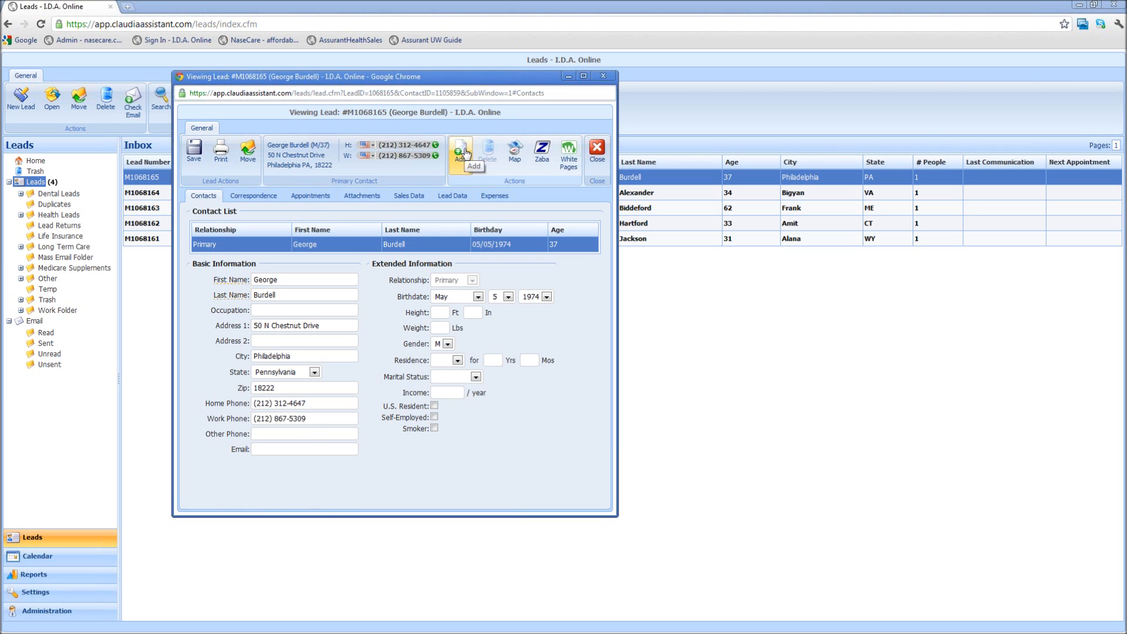
pyautogui.click(253, 196)
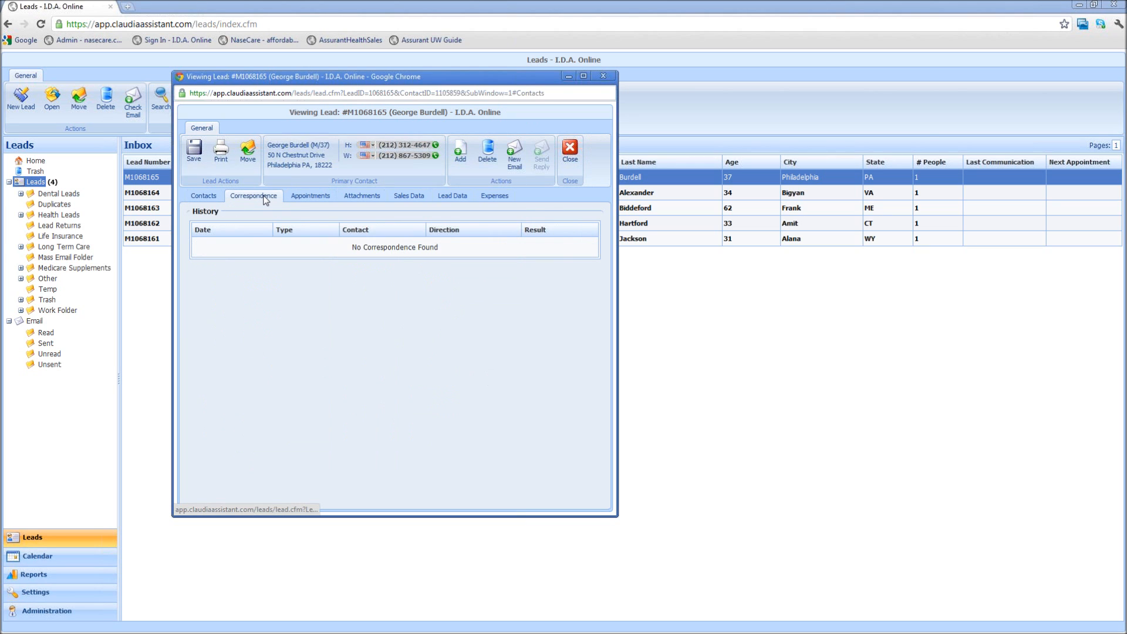
pyautogui.click(310, 198)
pyautogui.click(367, 196)
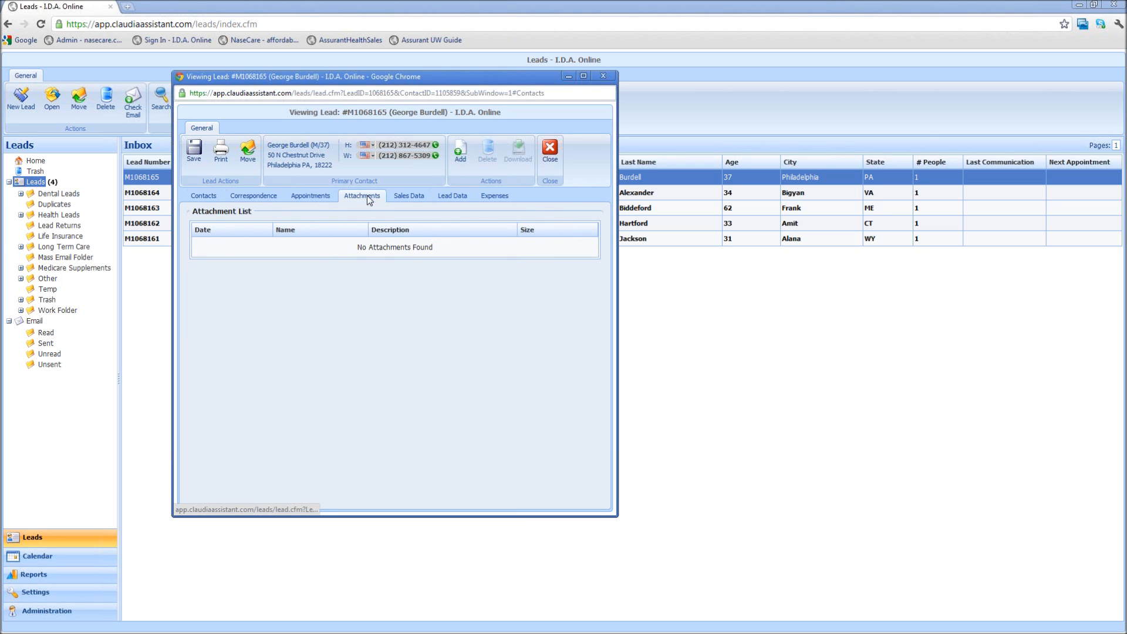
pyautogui.click(402, 196)
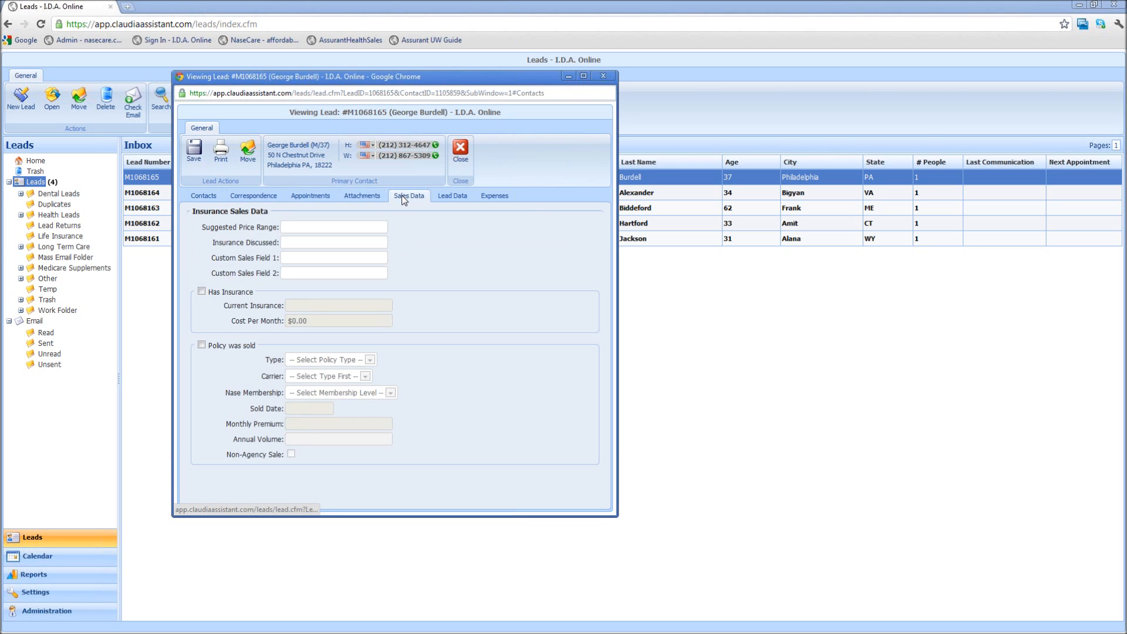
pyautogui.click(447, 200)
pyautogui.click(490, 196)
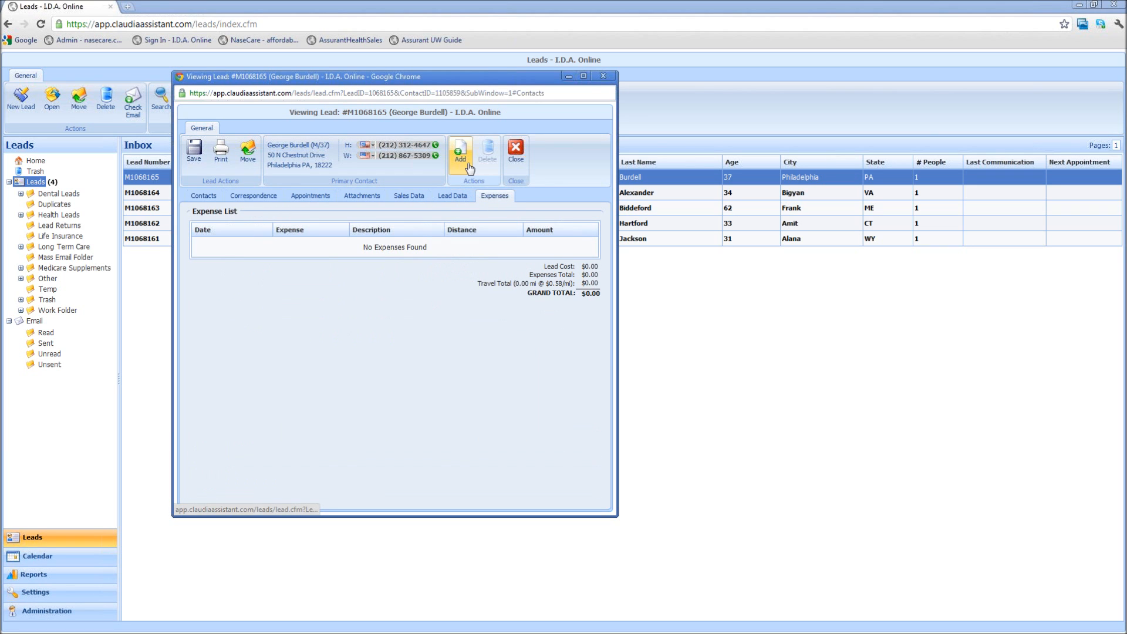
pyautogui.click(205, 197)
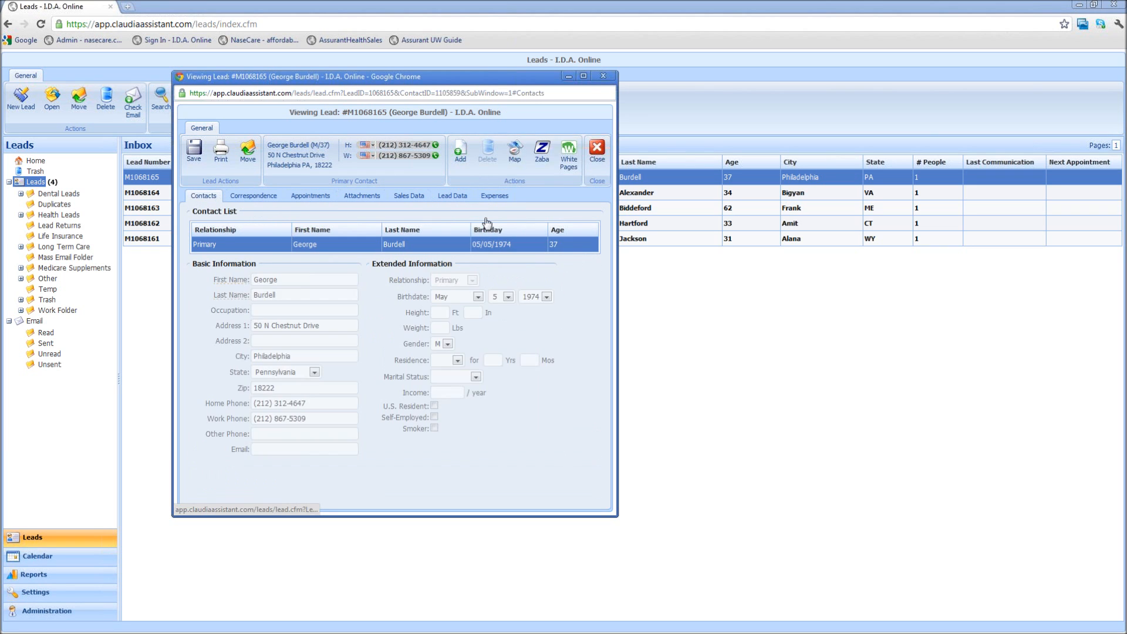
pyautogui.click(459, 156)
# Enter the new contact's first and last name, set relationship to Spouse, and add the contact
pyautogui.click(300, 212)
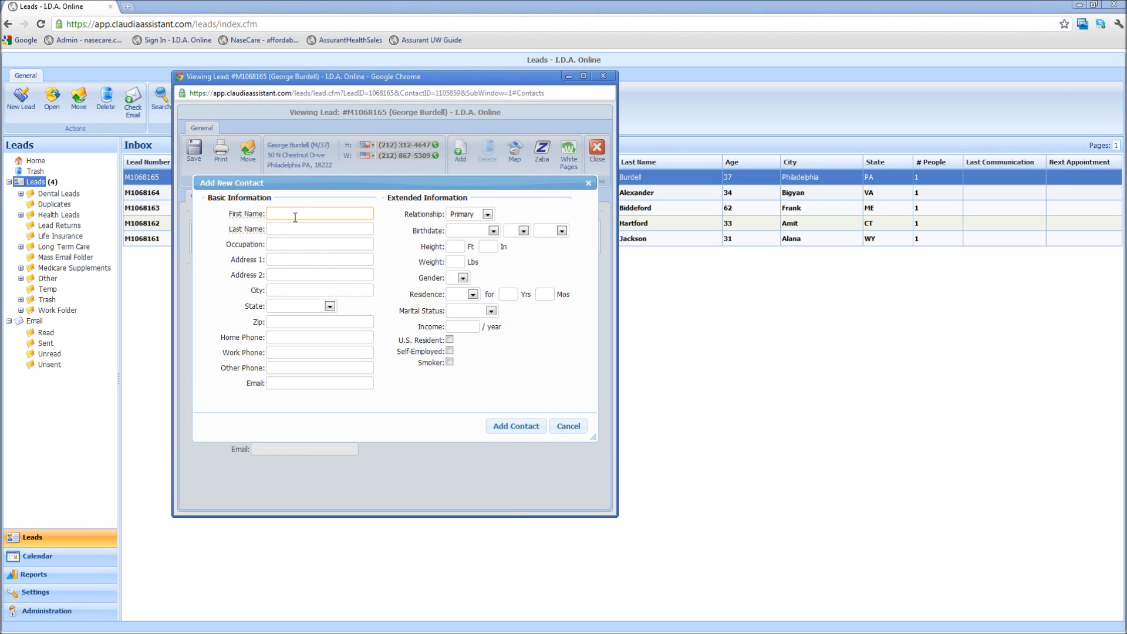
pyautogui.write('Burdell')
pyautogui.press('Tab')
pyautogui.click(487, 214)
pyautogui.click(478, 239)
pyautogui.click(485, 215)
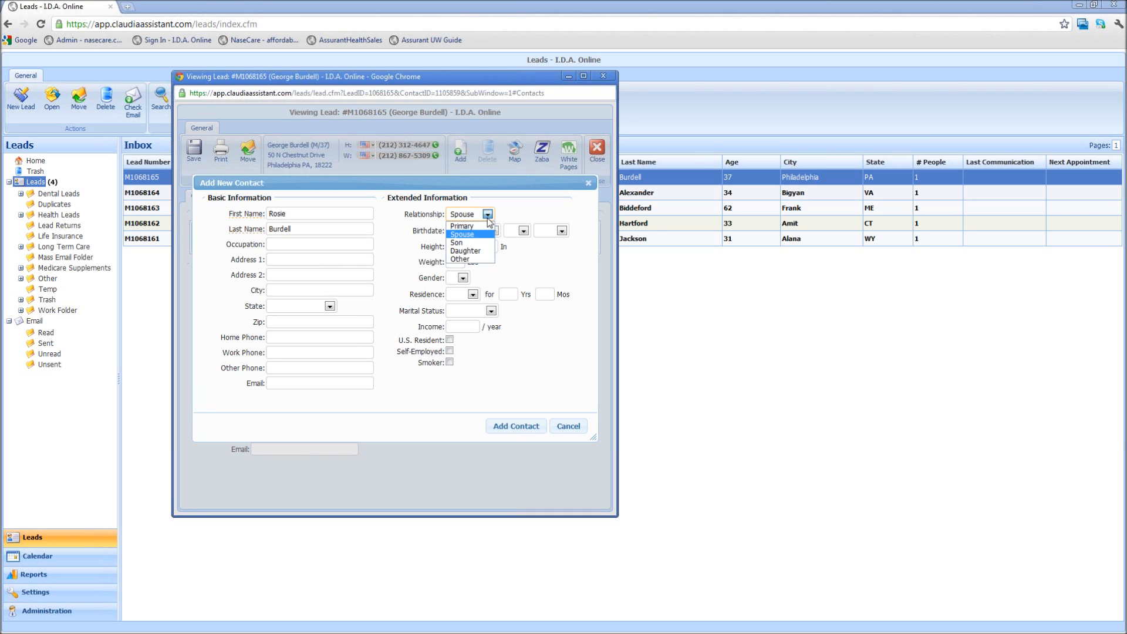
pyautogui.click(470, 234)
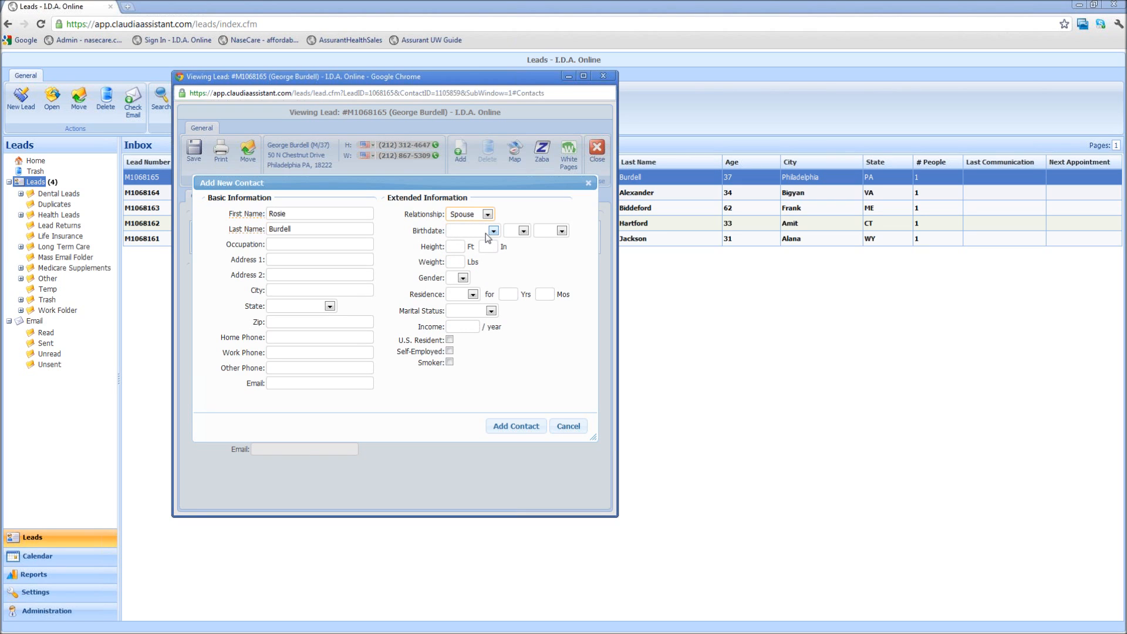
pyautogui.click(515, 427)
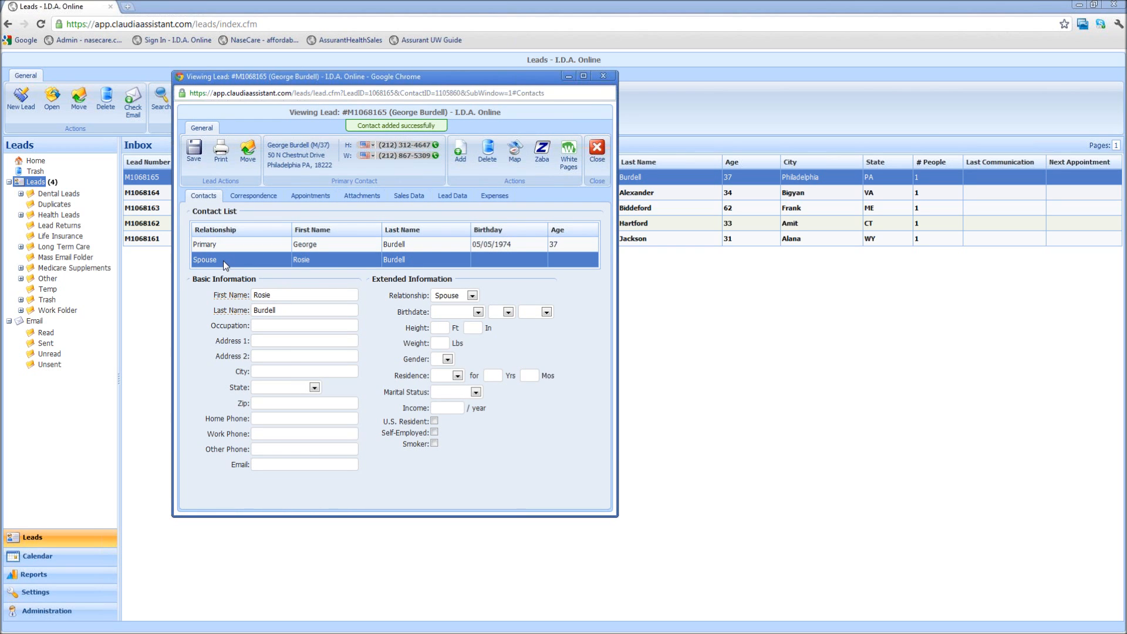
pyautogui.click(222, 246)
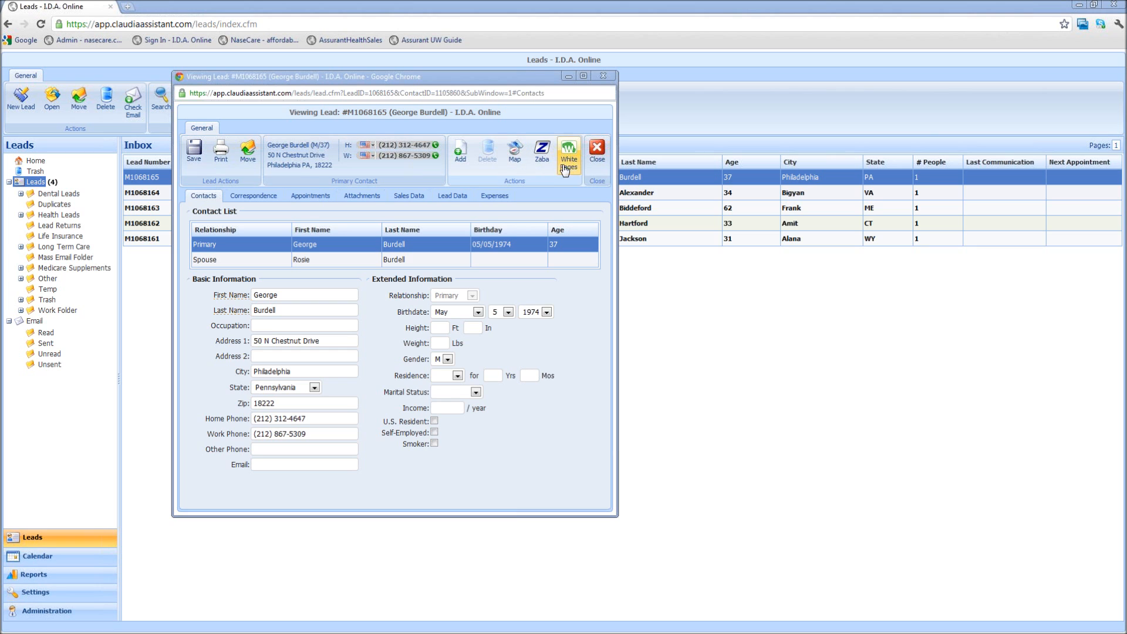
# Reopen the lead record and show the lead's street address in Google Maps
pyautogui.click(597, 152)
pyautogui.doubleClick(541, 176)
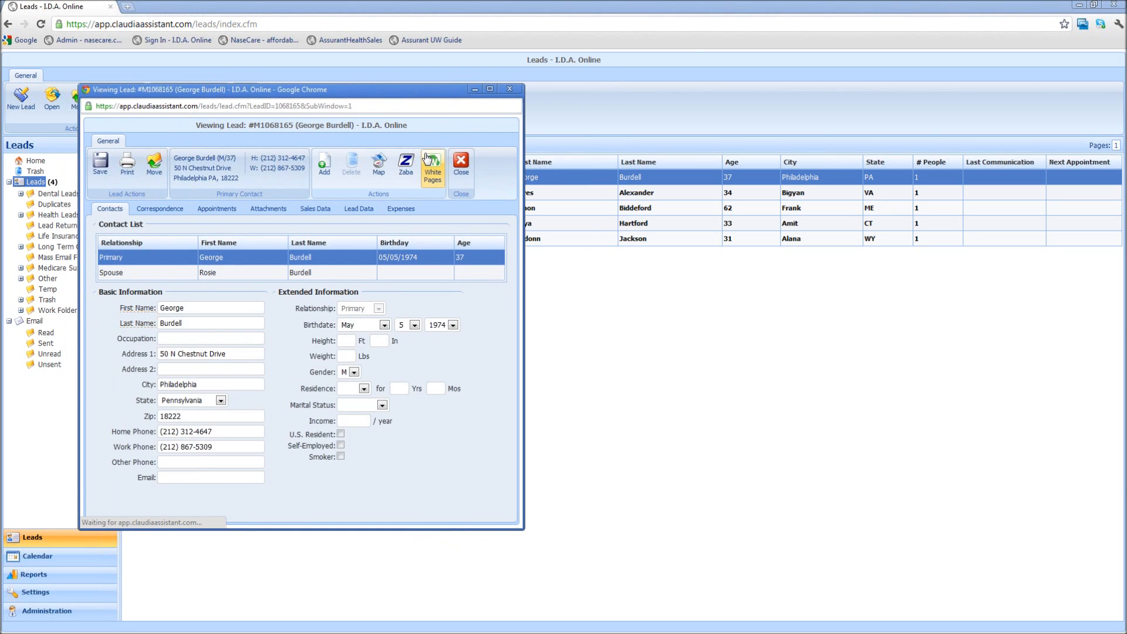
pyautogui.moveTo(382, 90); pyautogui.dragTo(420, 82)
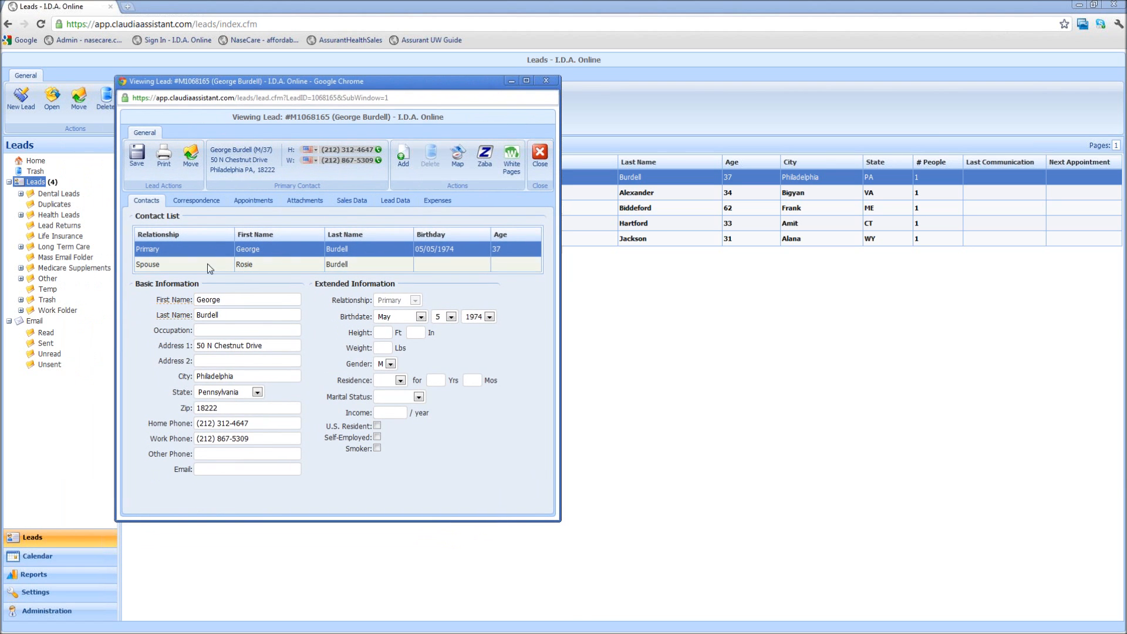
pyautogui.click(457, 165)
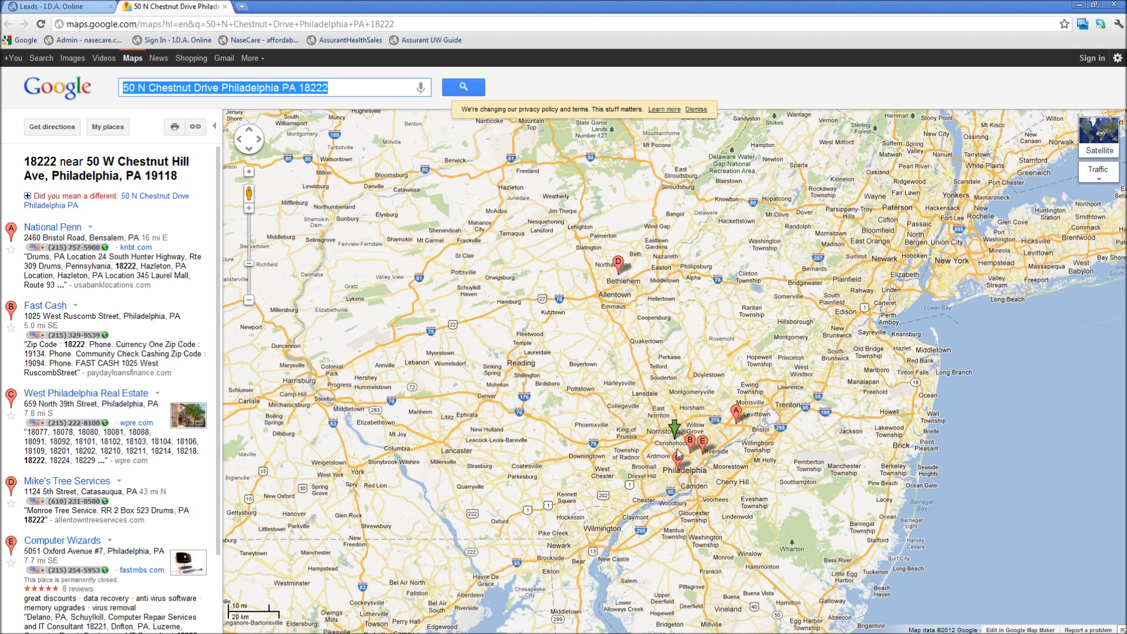
# Close the Google Maps tab to return to the lead record
pyautogui.click(224, 6)
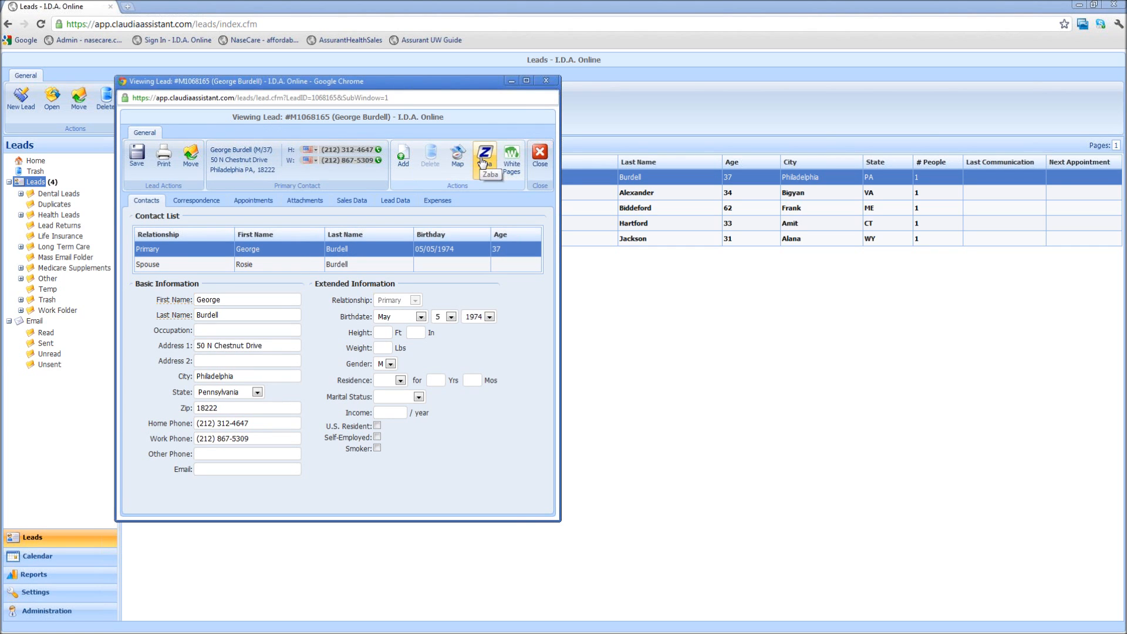
pyautogui.moveTo(490, 86); pyautogui.dragTo(553, 78)
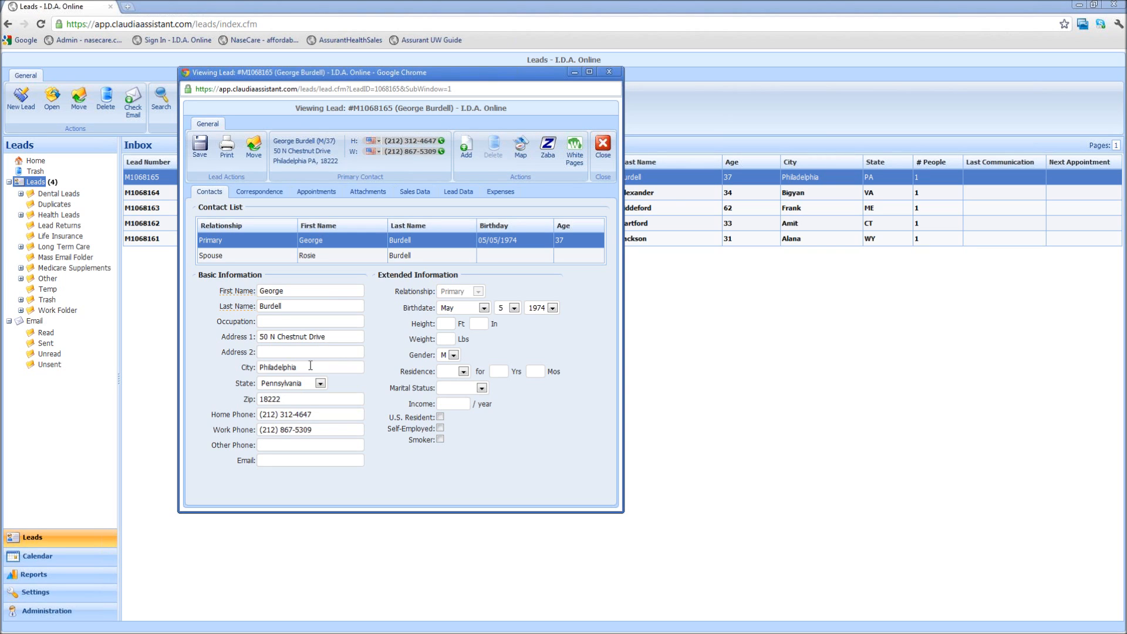
pyautogui.click(575, 150)
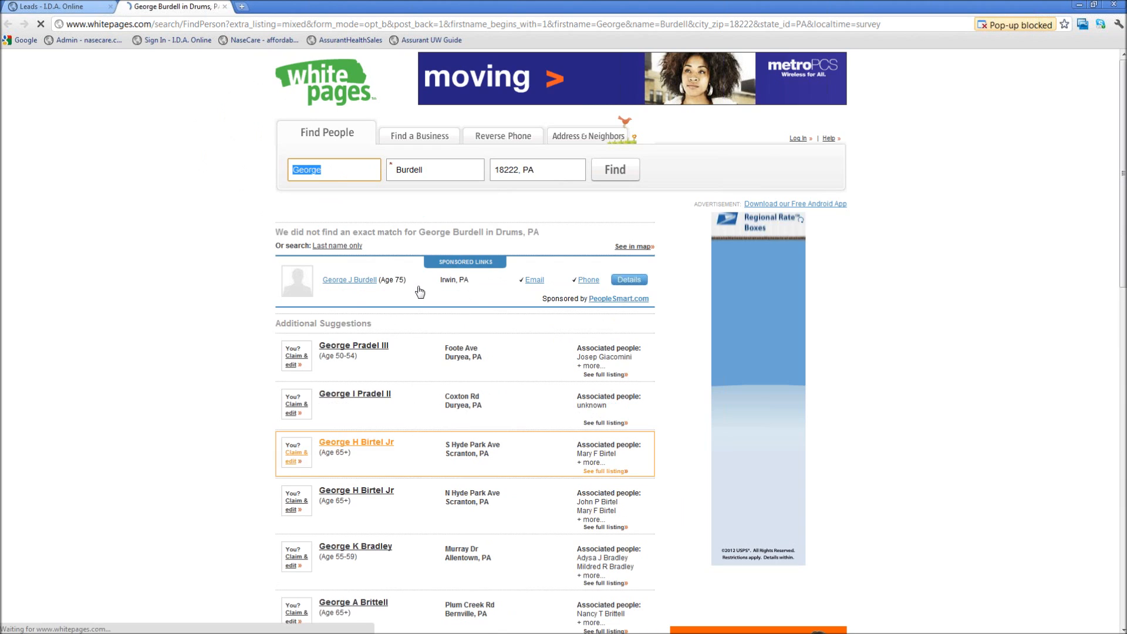
pyautogui.click(224, 6)
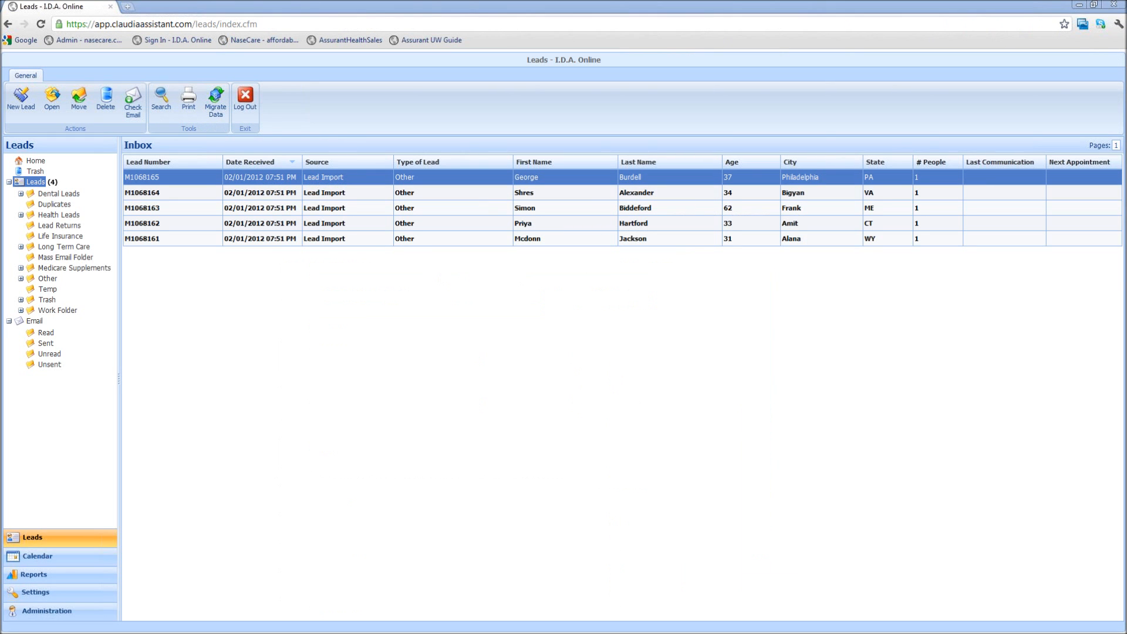
pyautogui.hotkey('alt', 'Tab')
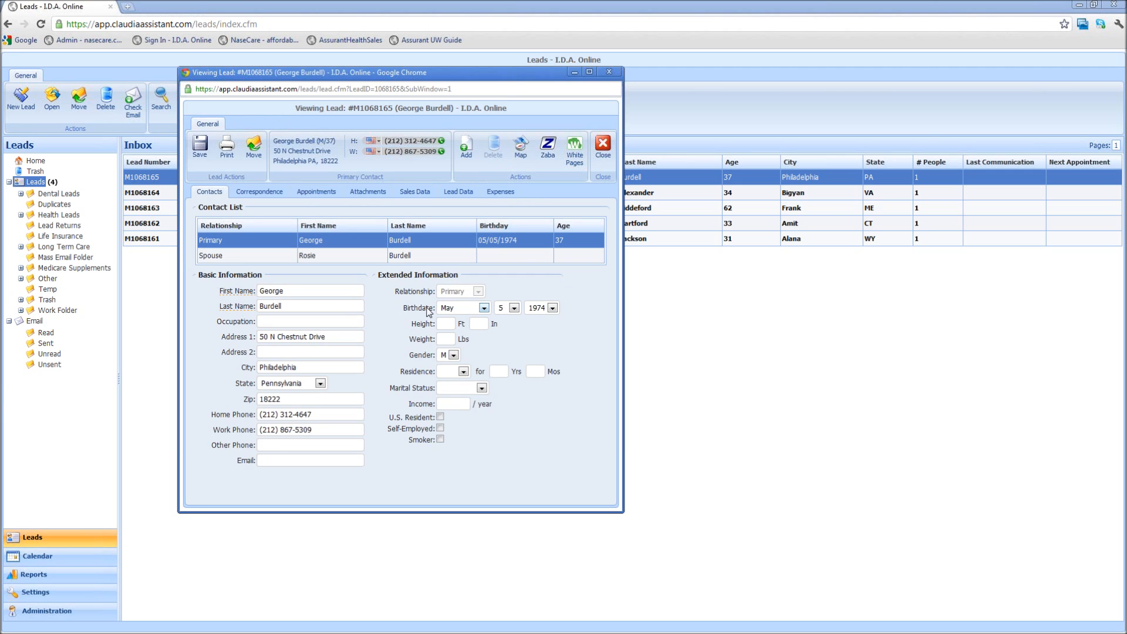
# Start a new correspondence record with type Phone and direction Outbound
pyautogui.click(547, 154)
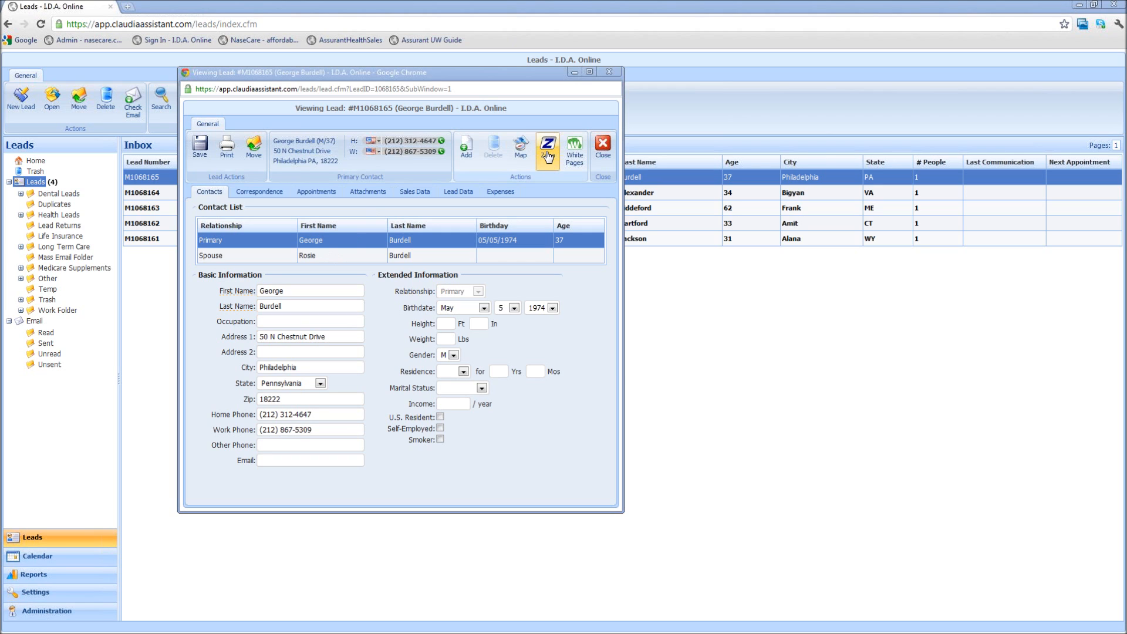
pyautogui.click(262, 192)
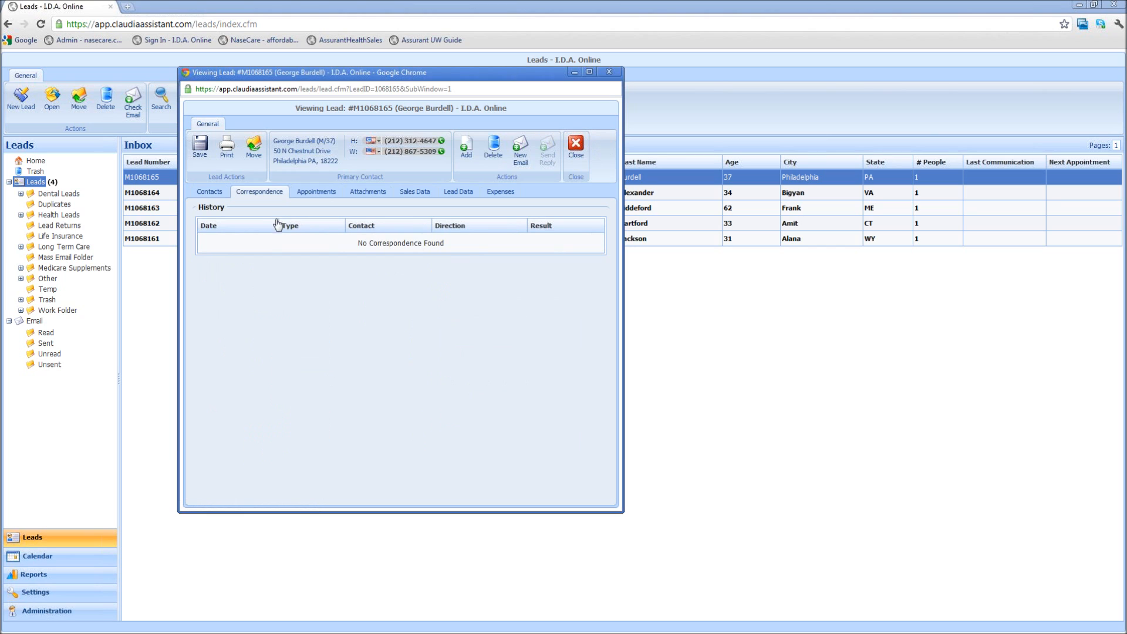
pyautogui.click(465, 154)
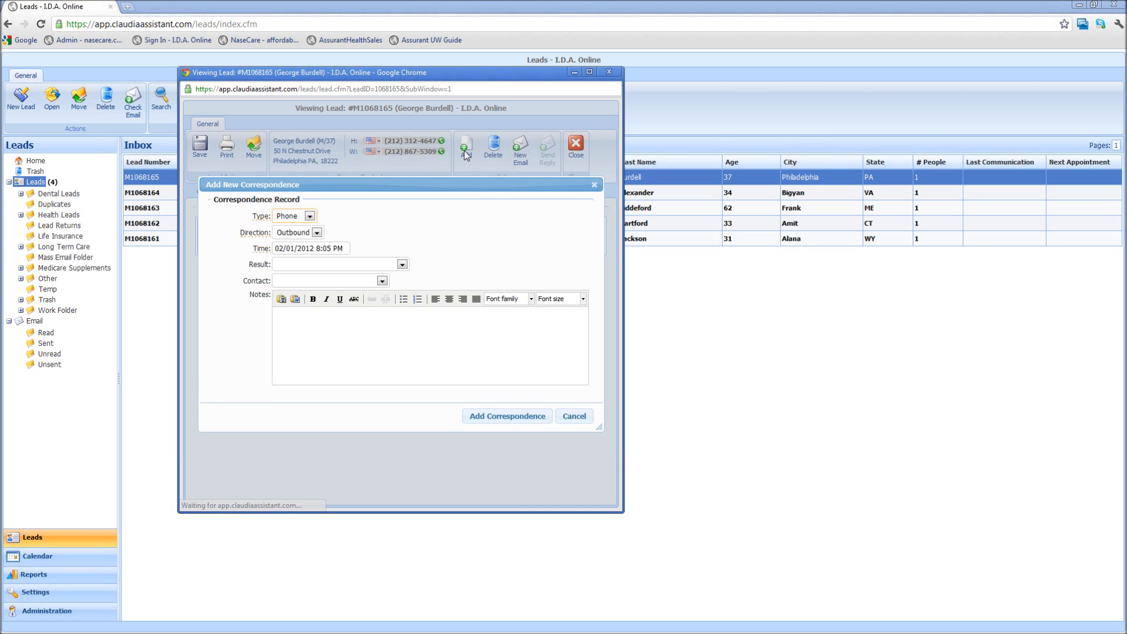
pyautogui.click(309, 216)
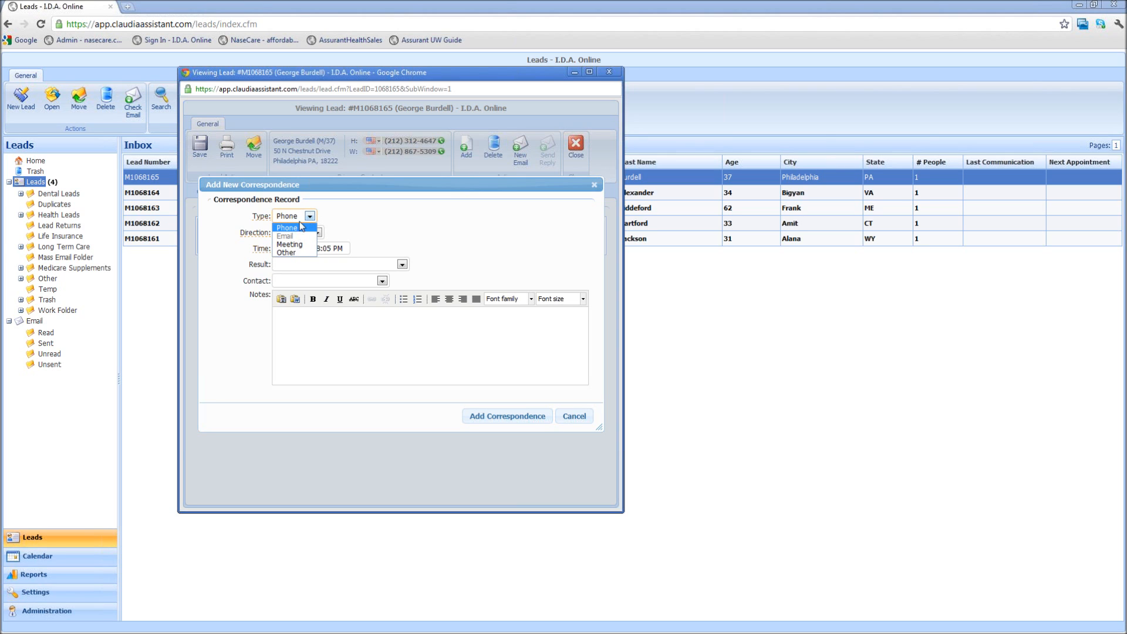
pyautogui.click(297, 229)
pyautogui.click(317, 232)
pyautogui.click(317, 232)
pyautogui.click(317, 232)
pyautogui.click(296, 253)
# Keep the current call time, set result Answering Machine, leave contact blank, and save the correspondence
pyautogui.click(291, 242)
pyautogui.click(413, 239)
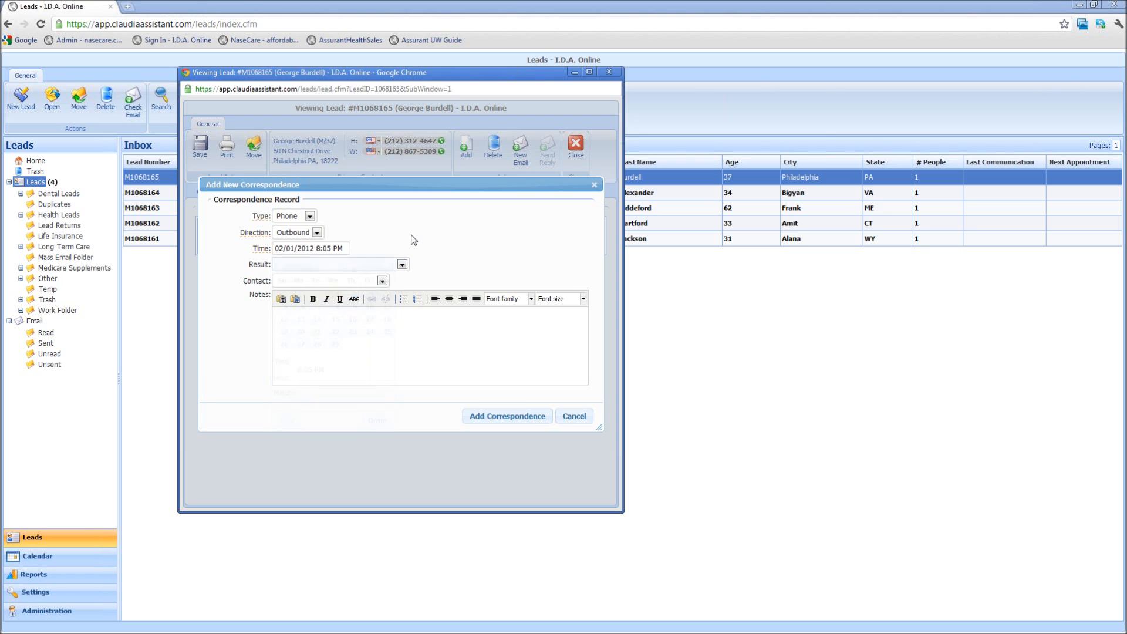
pyautogui.click(403, 265)
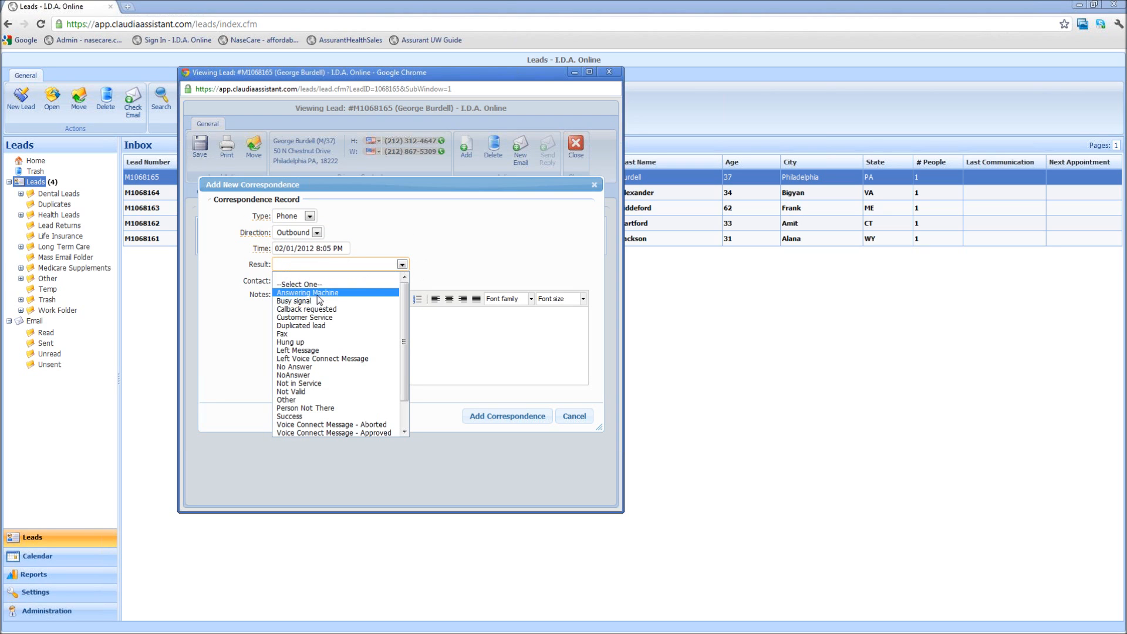
pyautogui.click(317, 294)
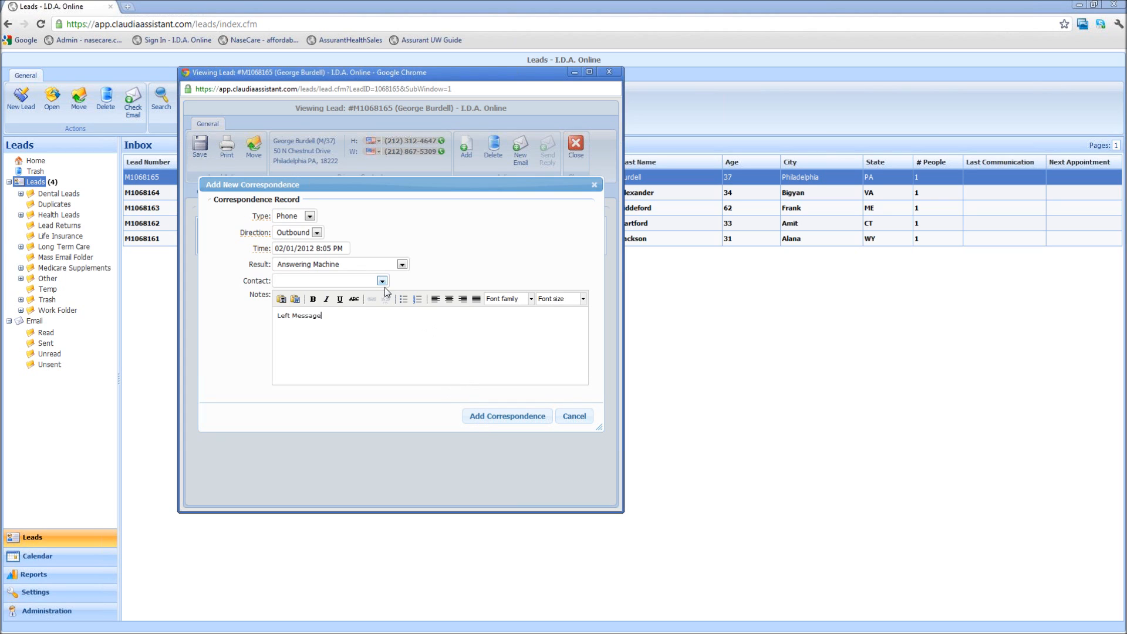
pyautogui.click(403, 265)
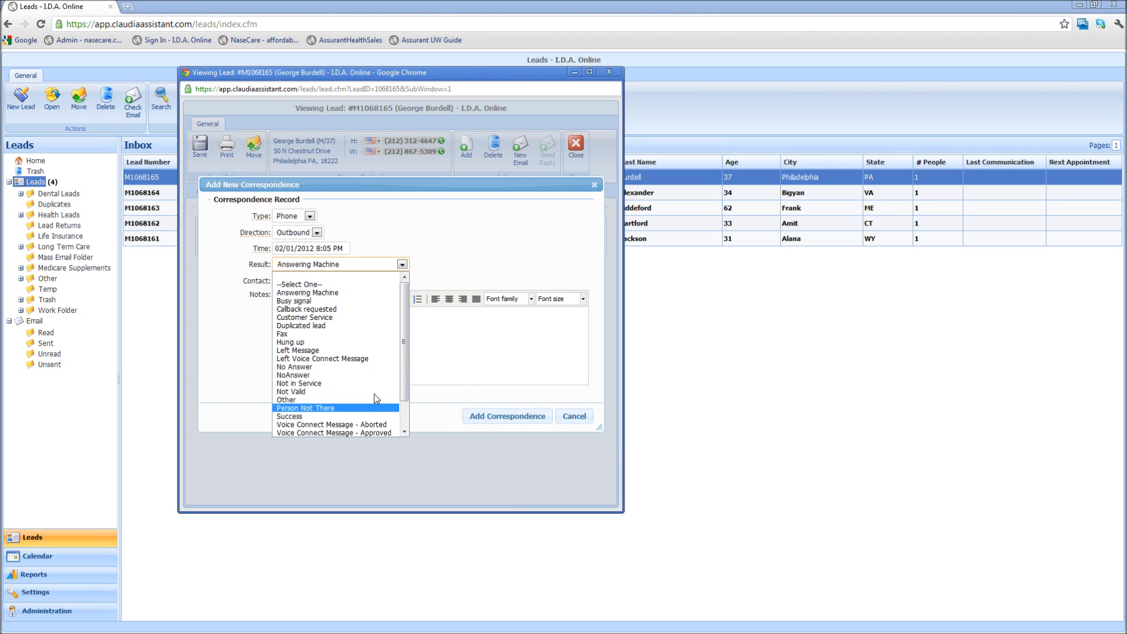
pyautogui.click(469, 236)
pyautogui.click(382, 281)
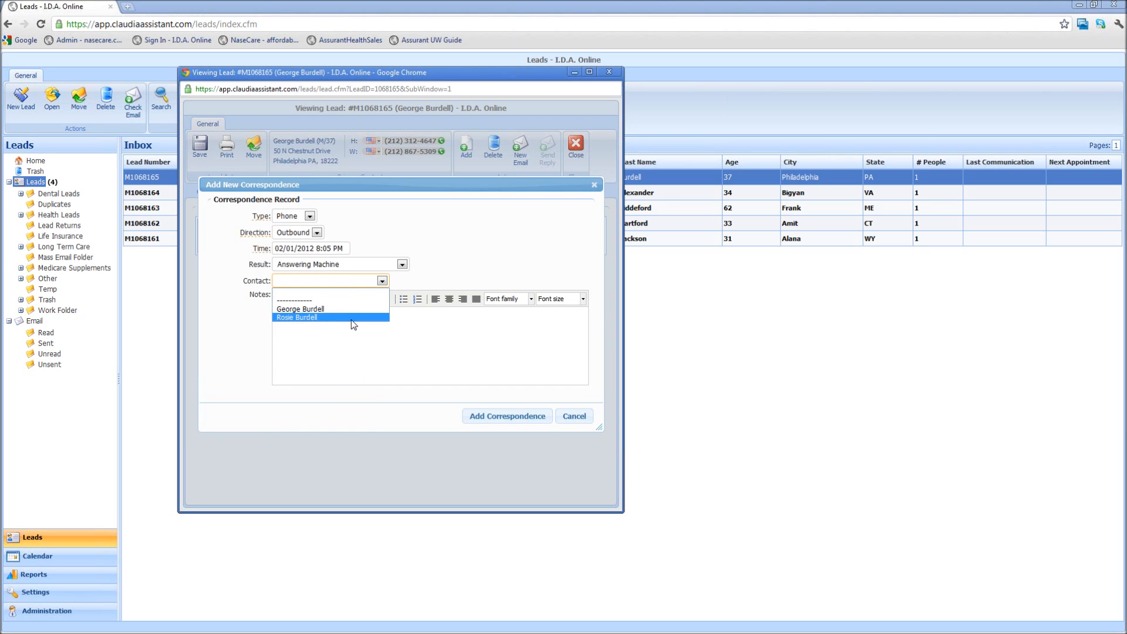
pyautogui.click(441, 262)
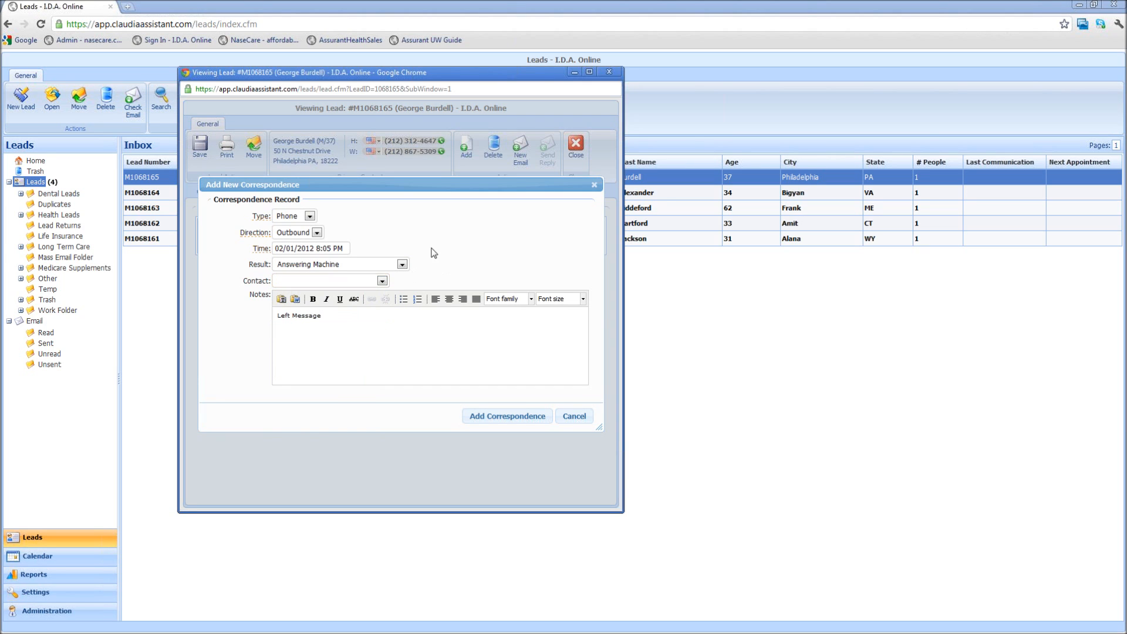
pyautogui.click(382, 281)
pyautogui.click(514, 218)
pyautogui.click(517, 417)
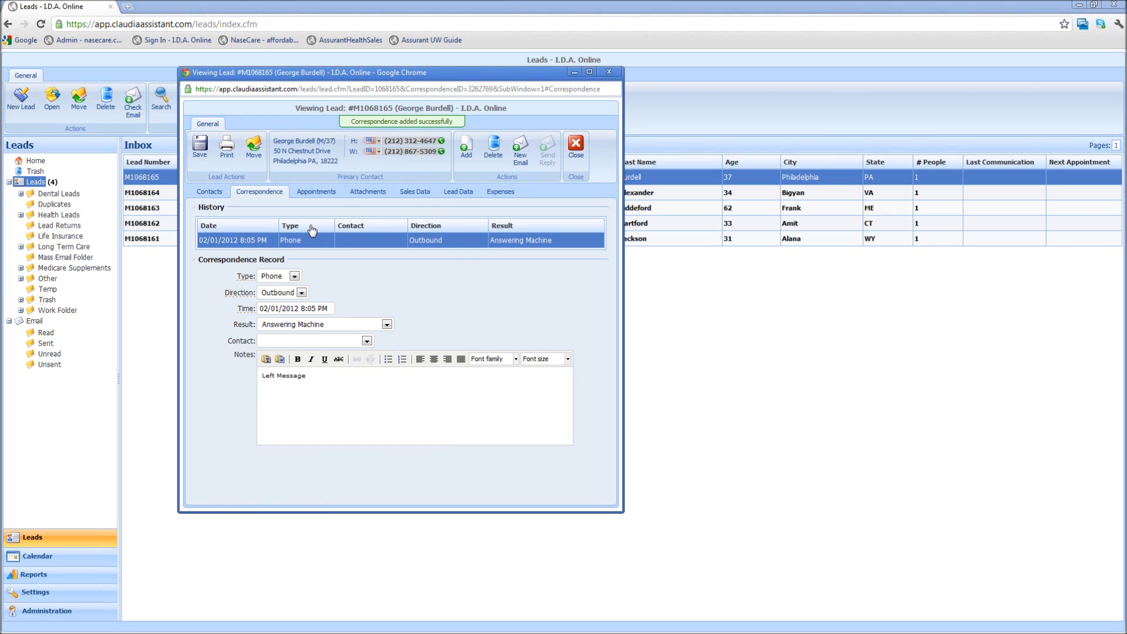
# Save the contact's email address on the Contacts tab and start composing a new email to it
pyautogui.click(209, 192)
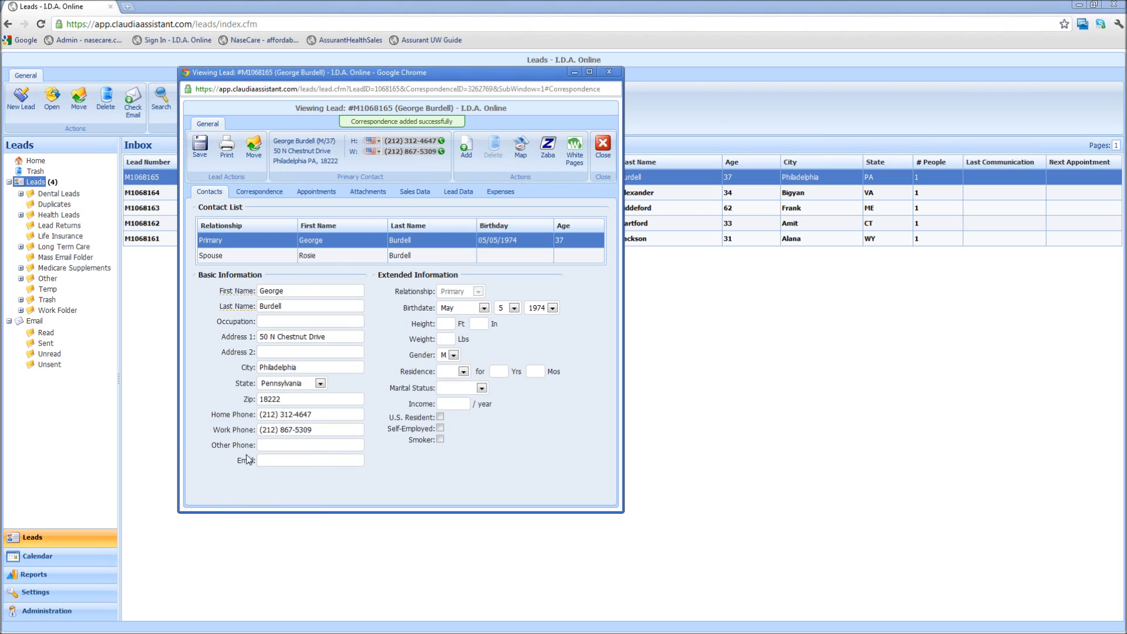
pyautogui.write('test@test.com')
pyautogui.click(200, 145)
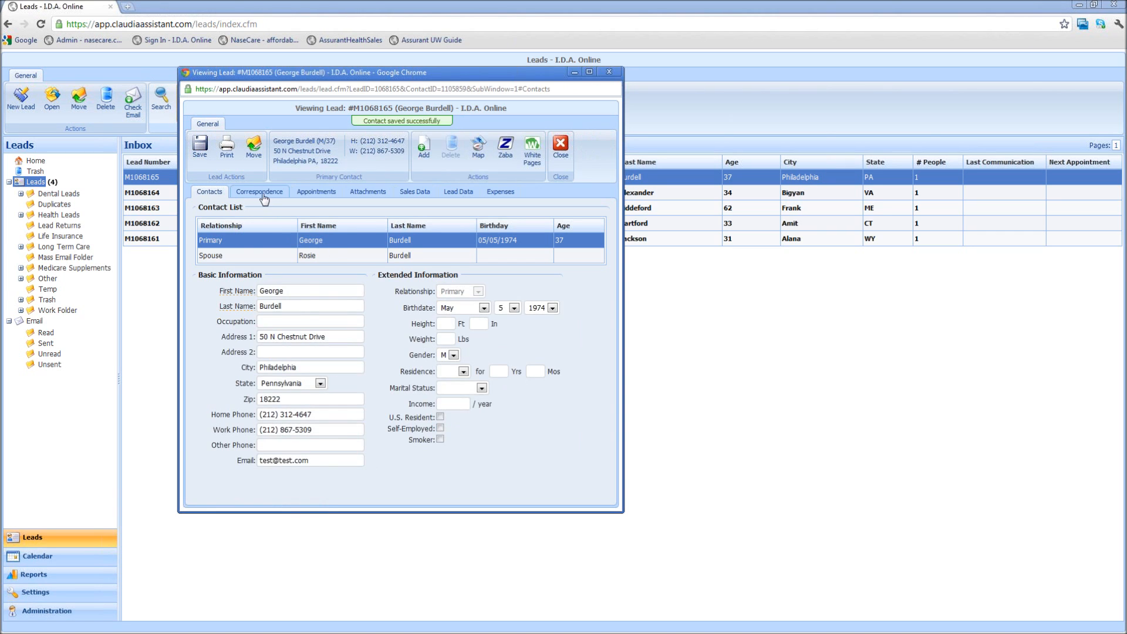
pyautogui.click(520, 150)
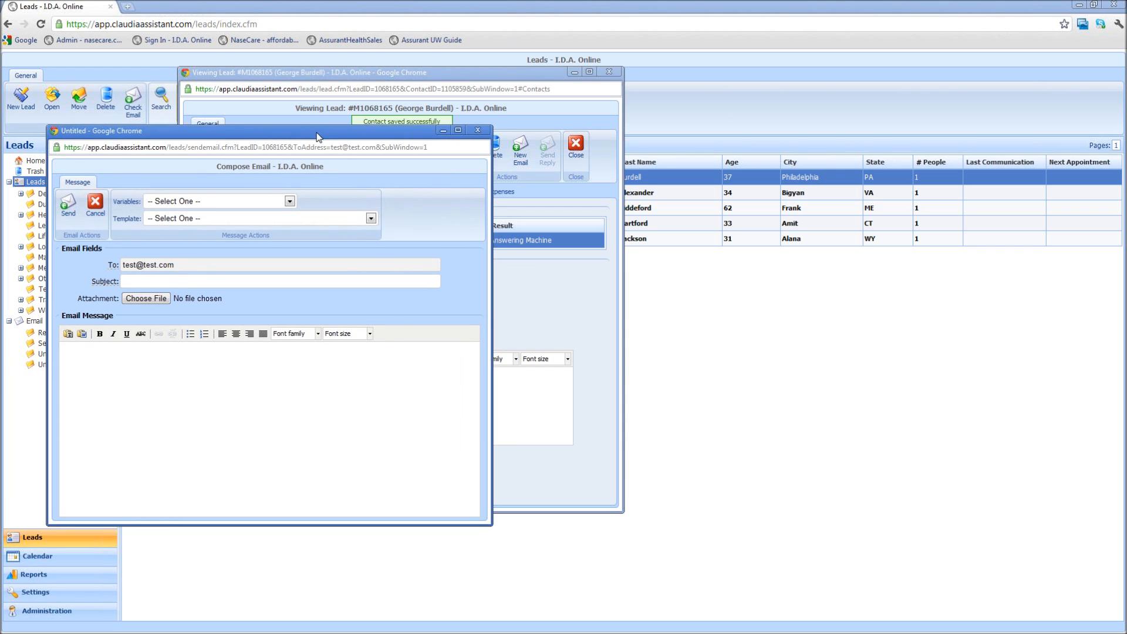
# Write body 'test email', add subject 'test' after the validation error, and send the email
pyautogui.click(380, 215)
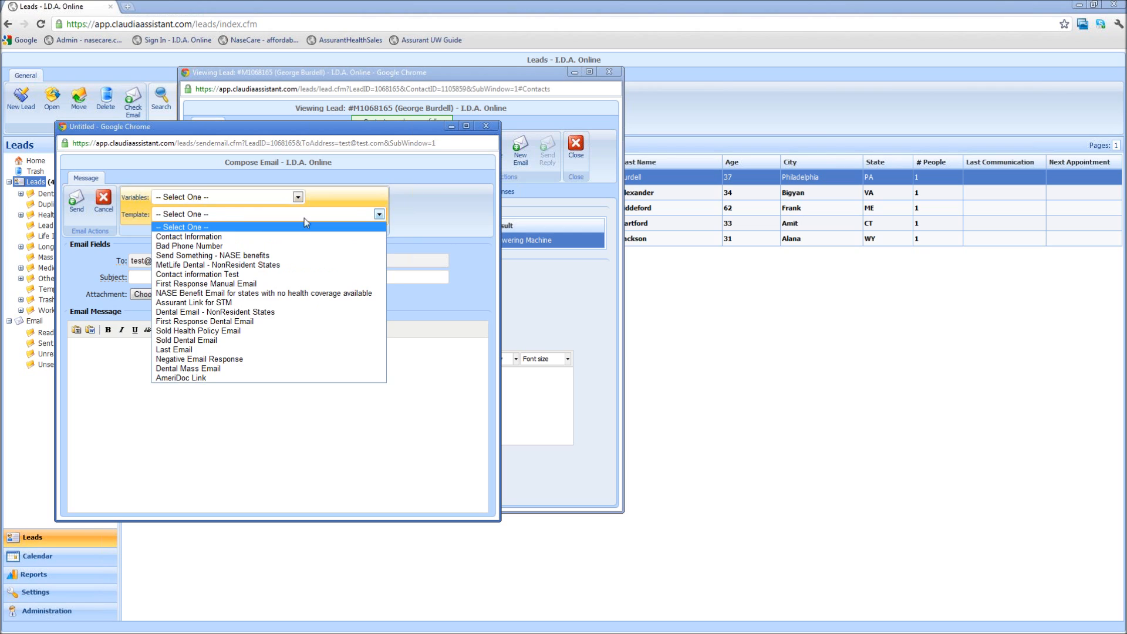
pyautogui.click(433, 180)
pyautogui.click(212, 372)
pyautogui.write('test email')
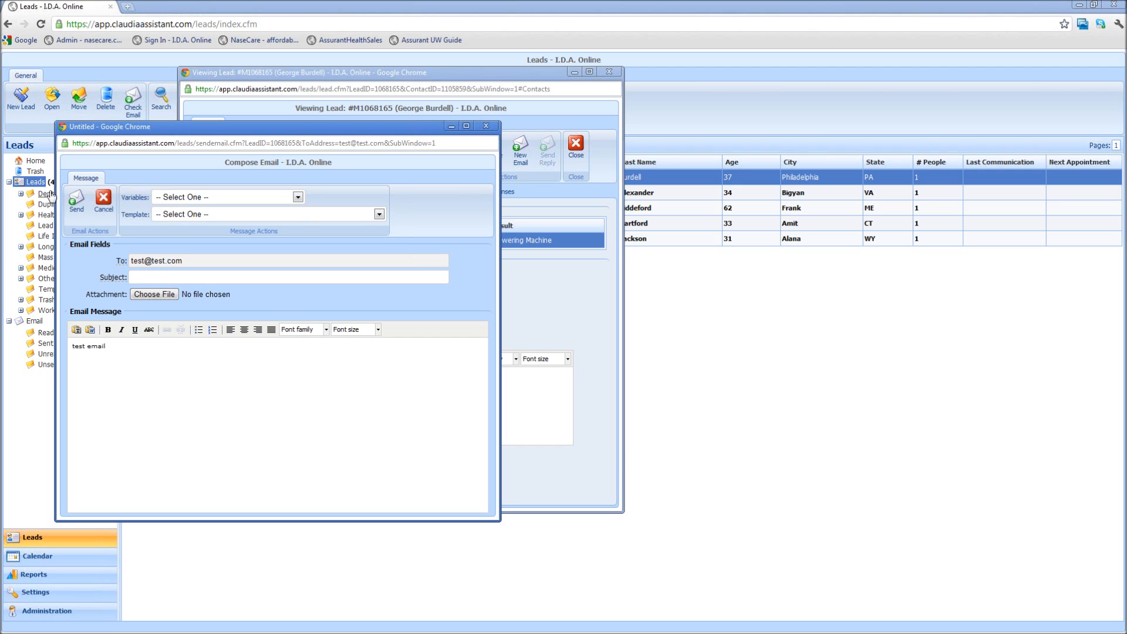
pyautogui.click(76, 201)
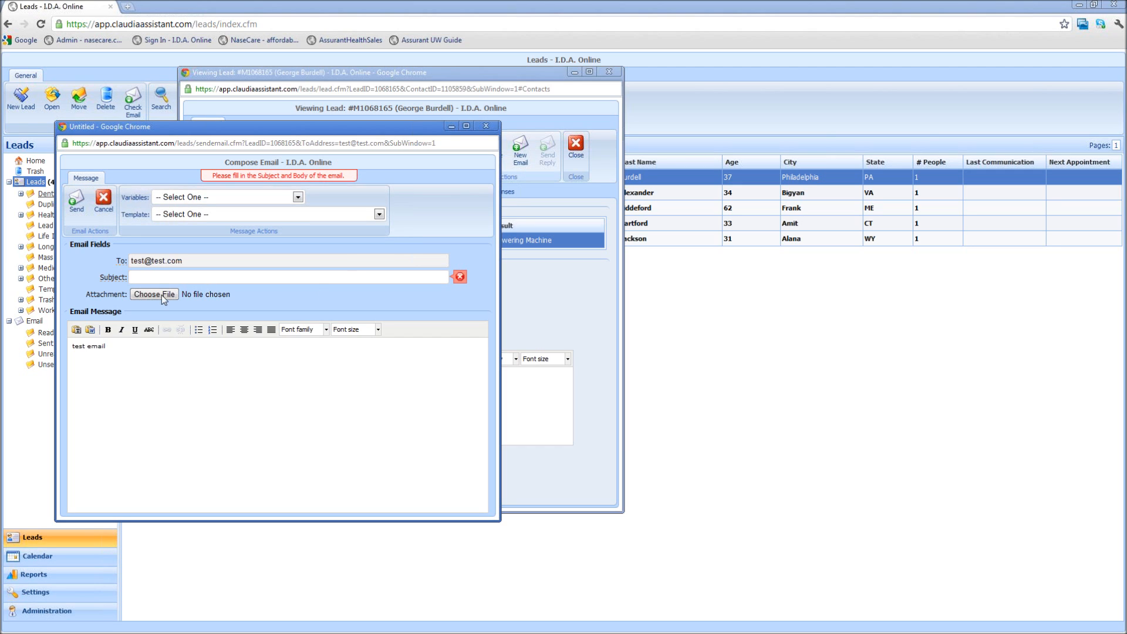
pyautogui.click(244, 276)
pyautogui.write('test')
pyautogui.click(76, 201)
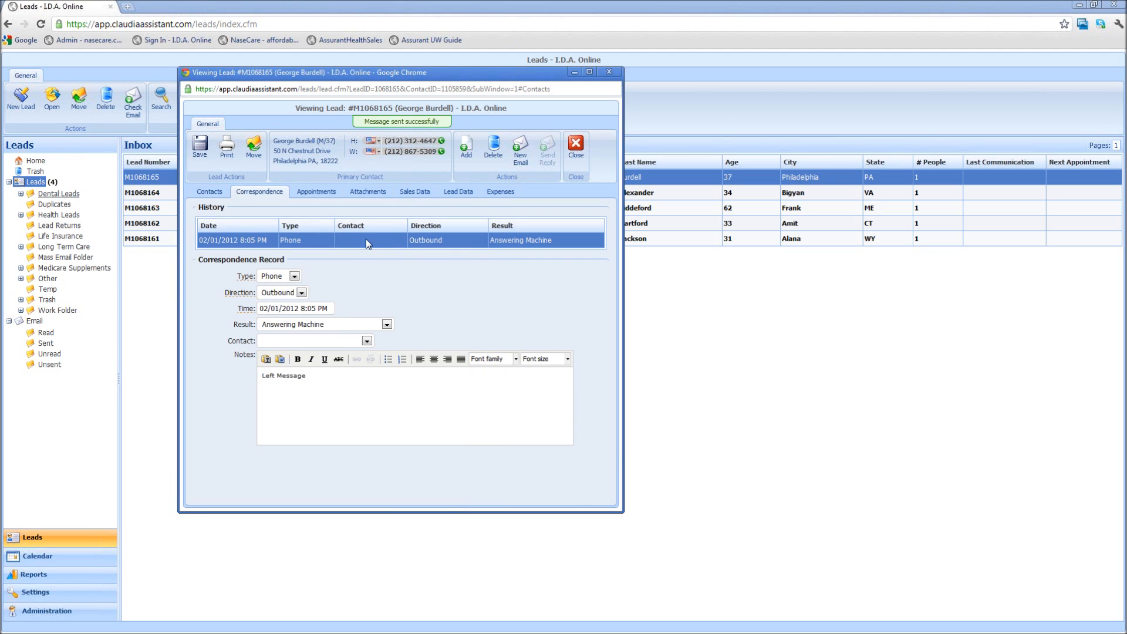
# Start and discard a new appointment, check the empty Attachments list, then show Sales Data
pyautogui.click(312, 189)
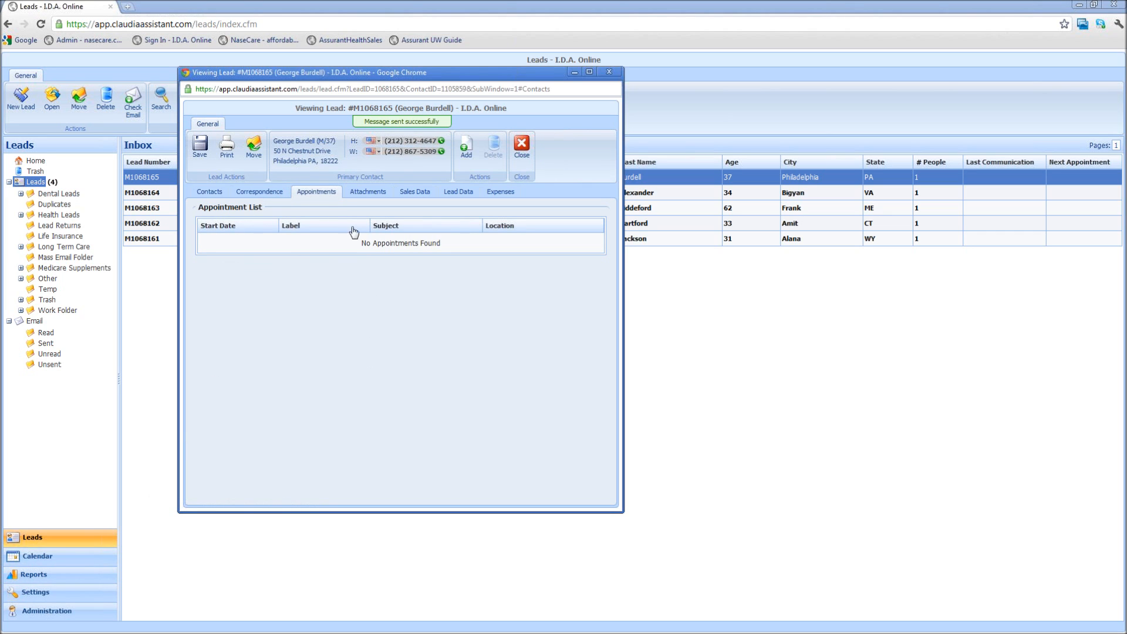
pyautogui.click(466, 146)
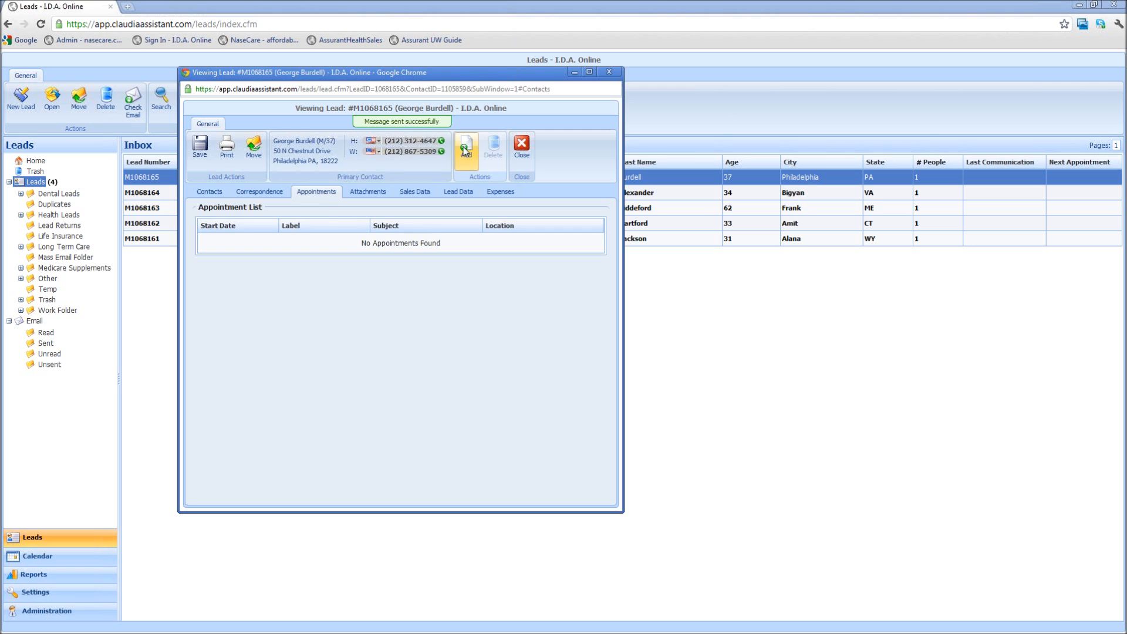
pyautogui.click(157, 255)
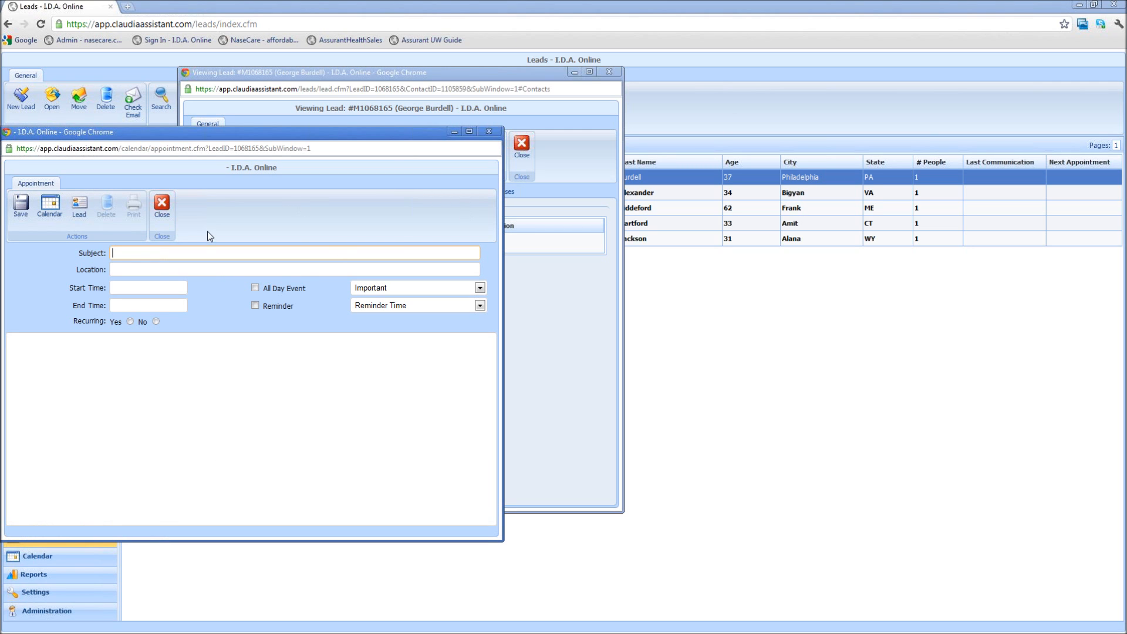
pyautogui.click(489, 131)
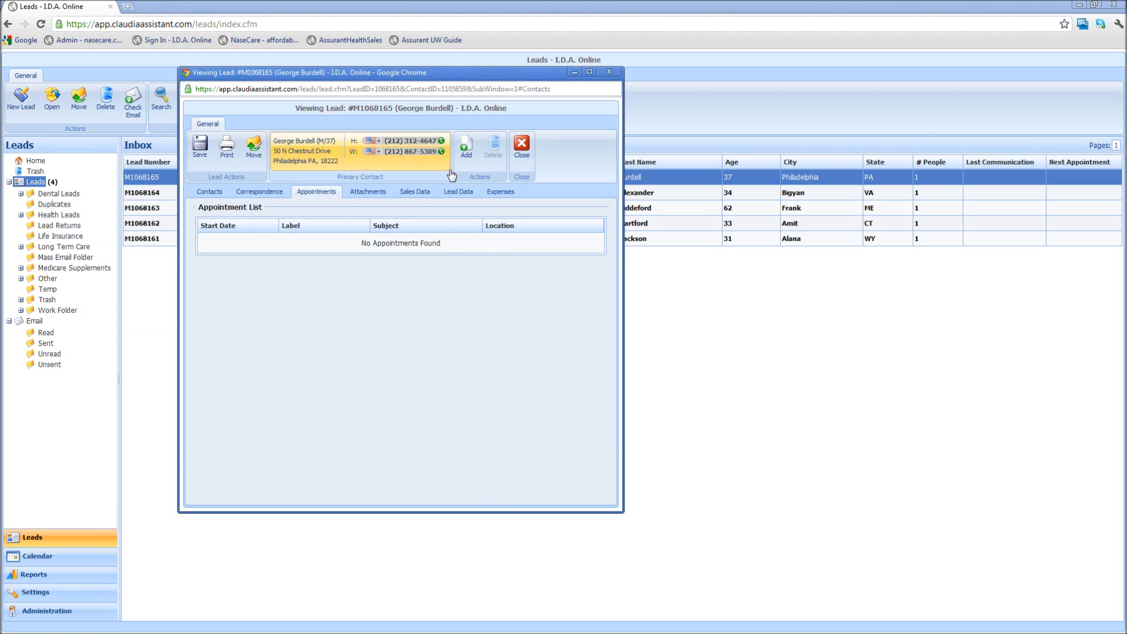
pyautogui.click(359, 193)
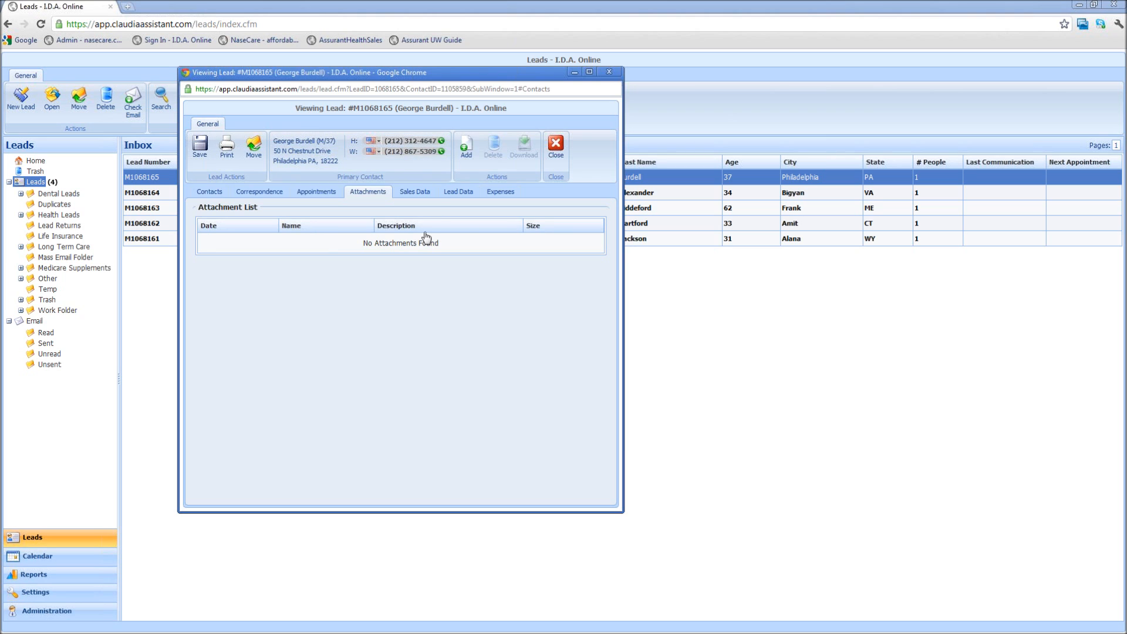
pyautogui.click(424, 194)
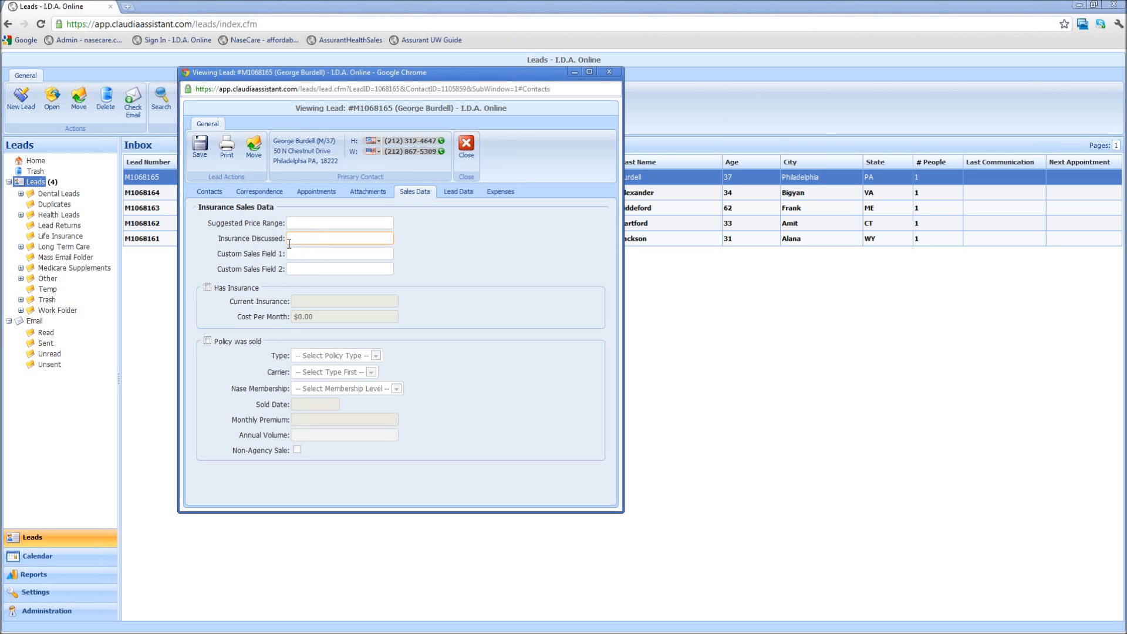
# Toggle Has Insurance, mark a policy sold as Health from Assurant with monthly premium 4
pyautogui.click(207, 288)
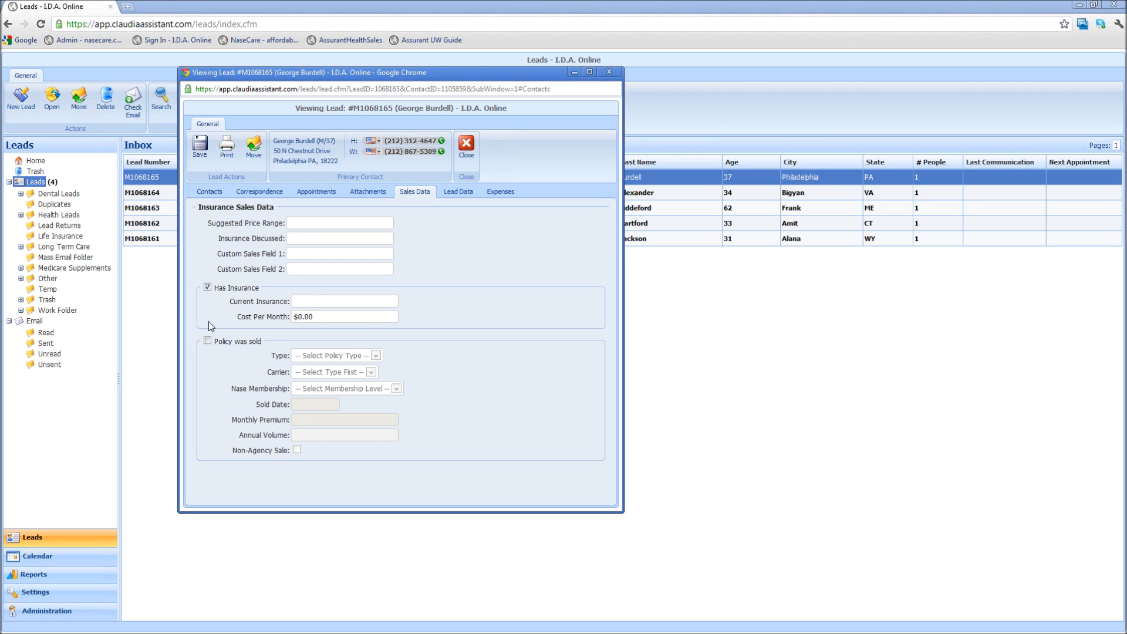
pyautogui.click(208, 287)
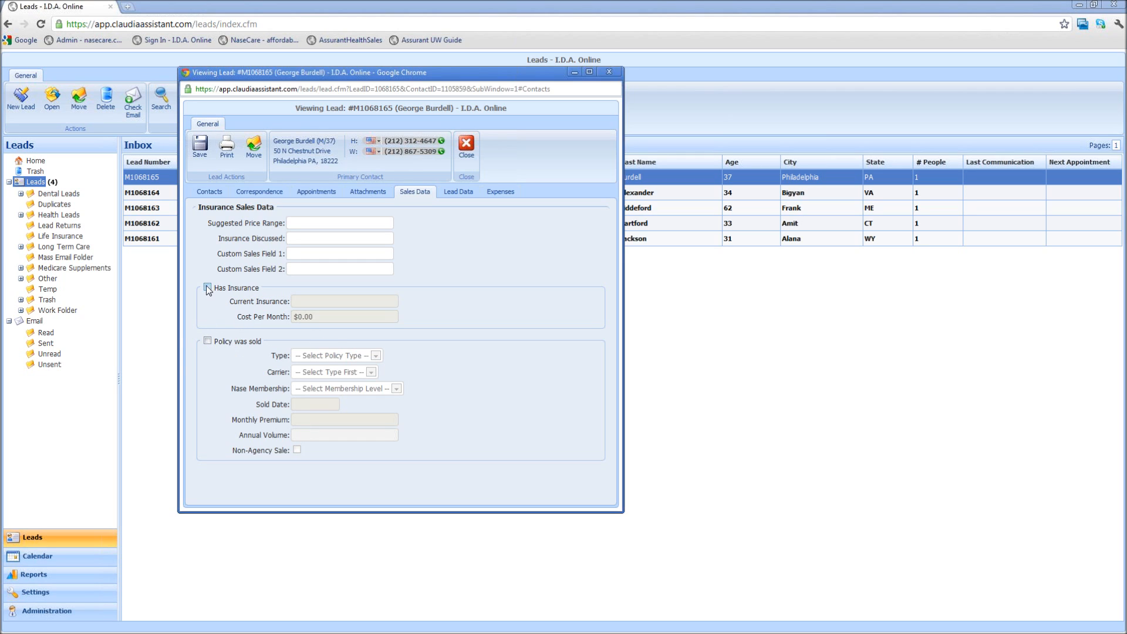
pyautogui.click(208, 341)
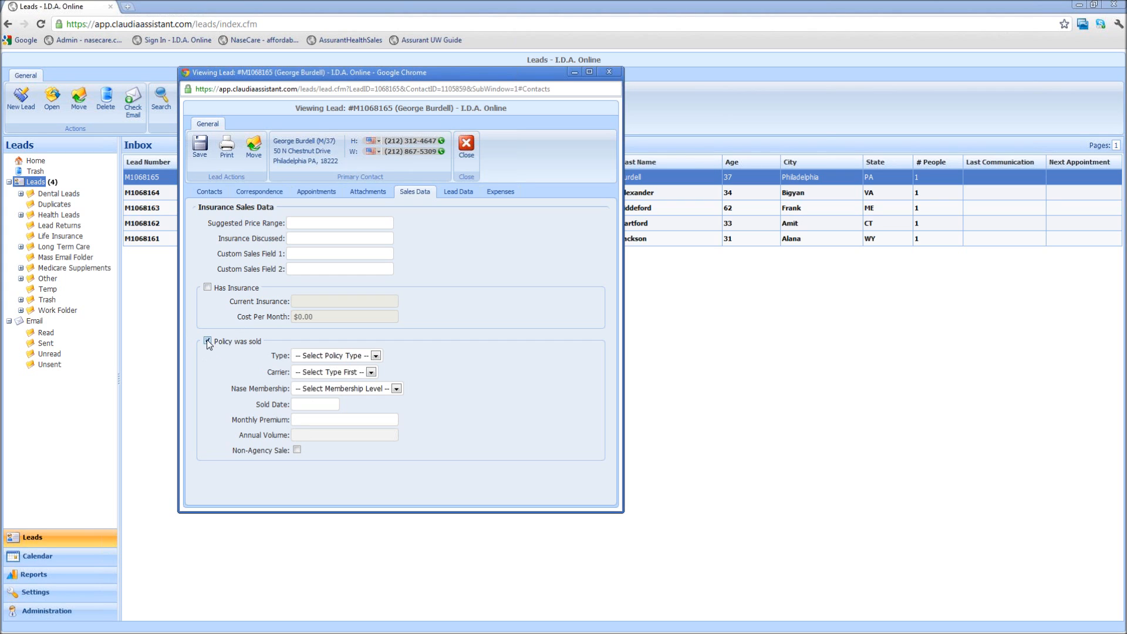
pyautogui.click(375, 355)
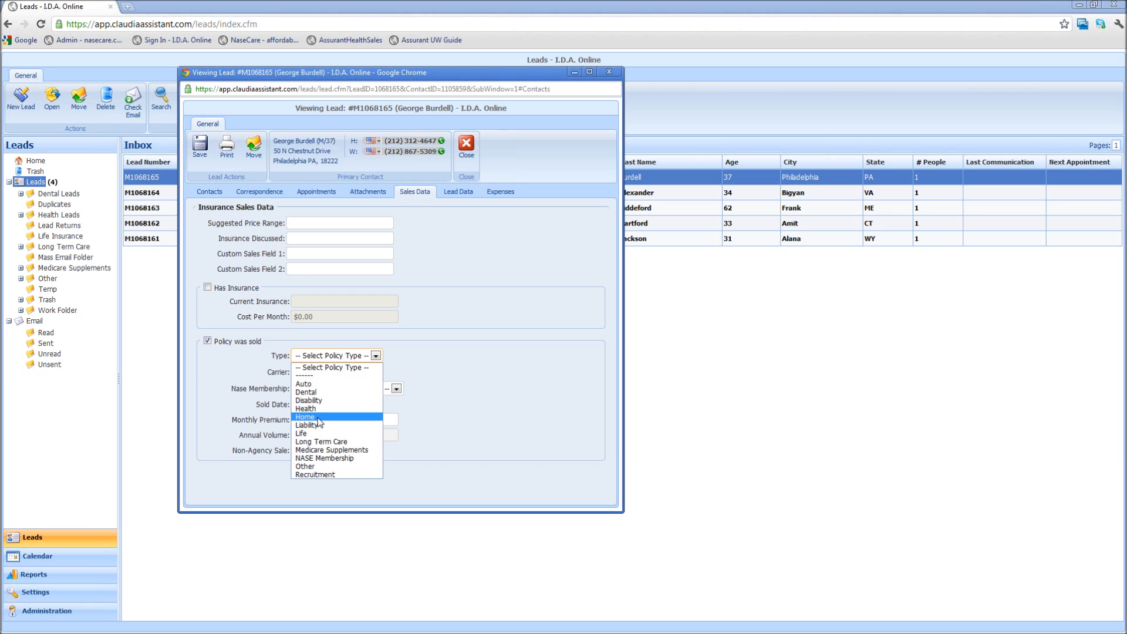
pyautogui.click(323, 409)
pyautogui.click(379, 372)
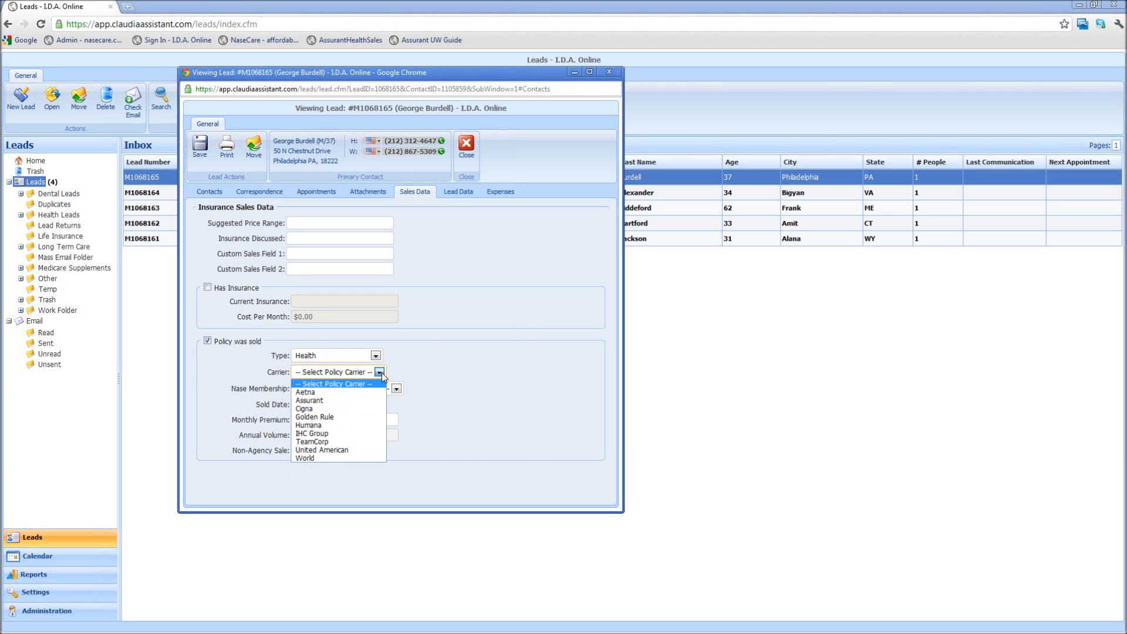
pyautogui.click(351, 404)
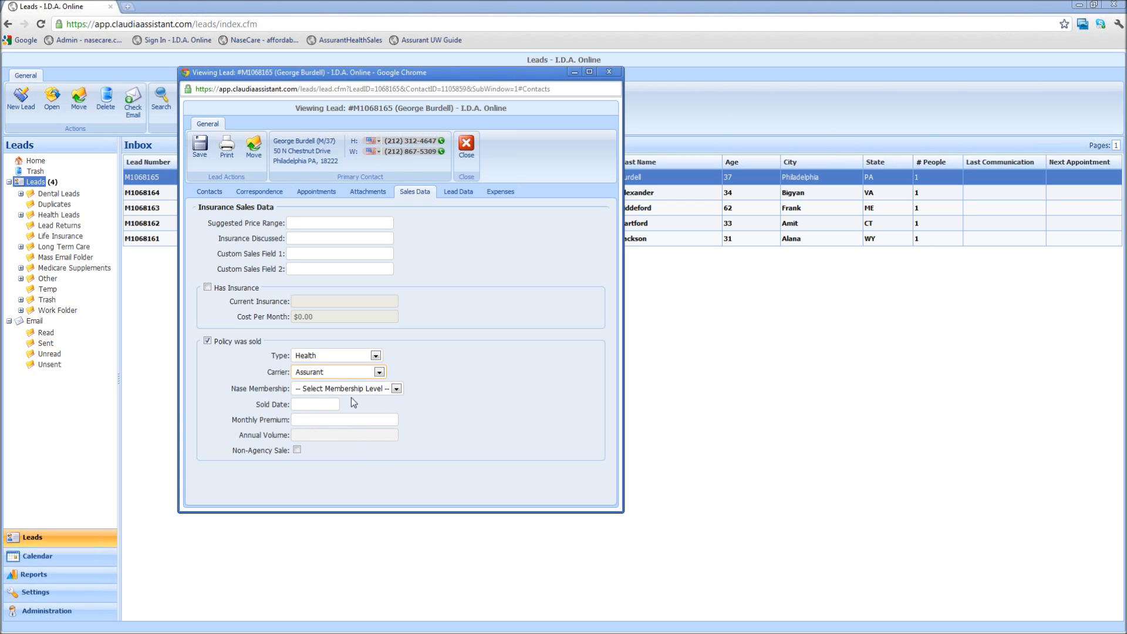
pyautogui.click(338, 420)
pyautogui.write('400')
pyautogui.click(526, 335)
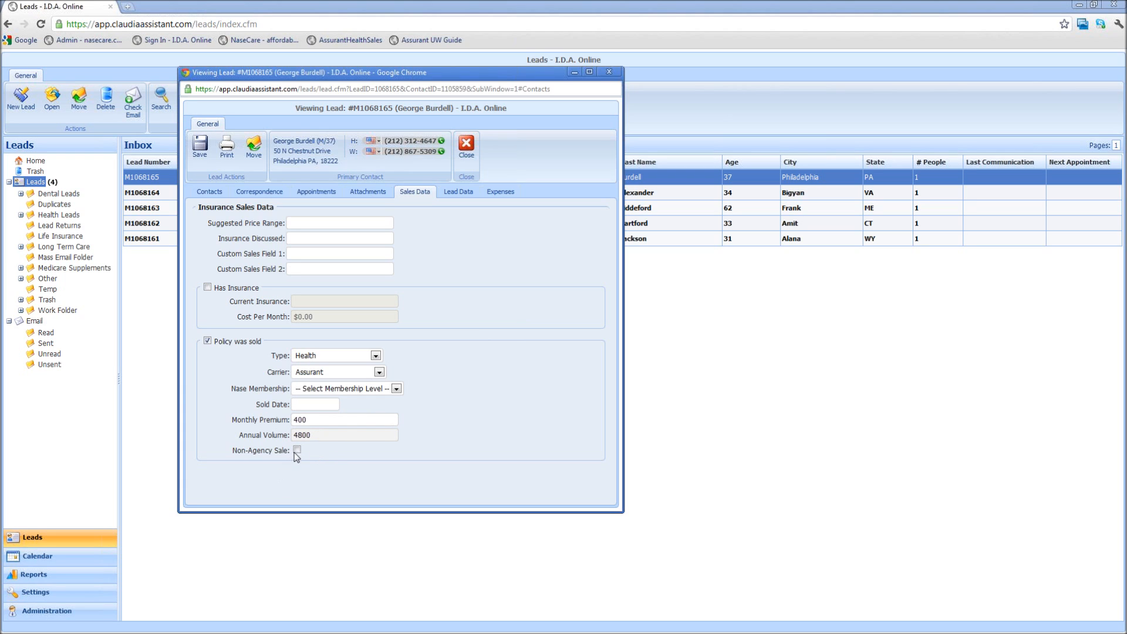
# Clear the premium, carrier and policy type, unmark policy sold, and go to Lead Data
pyautogui.doubleClick(317, 418)
pyautogui.press('BackSpace')
pyautogui.click(379, 372)
pyautogui.click(323, 386)
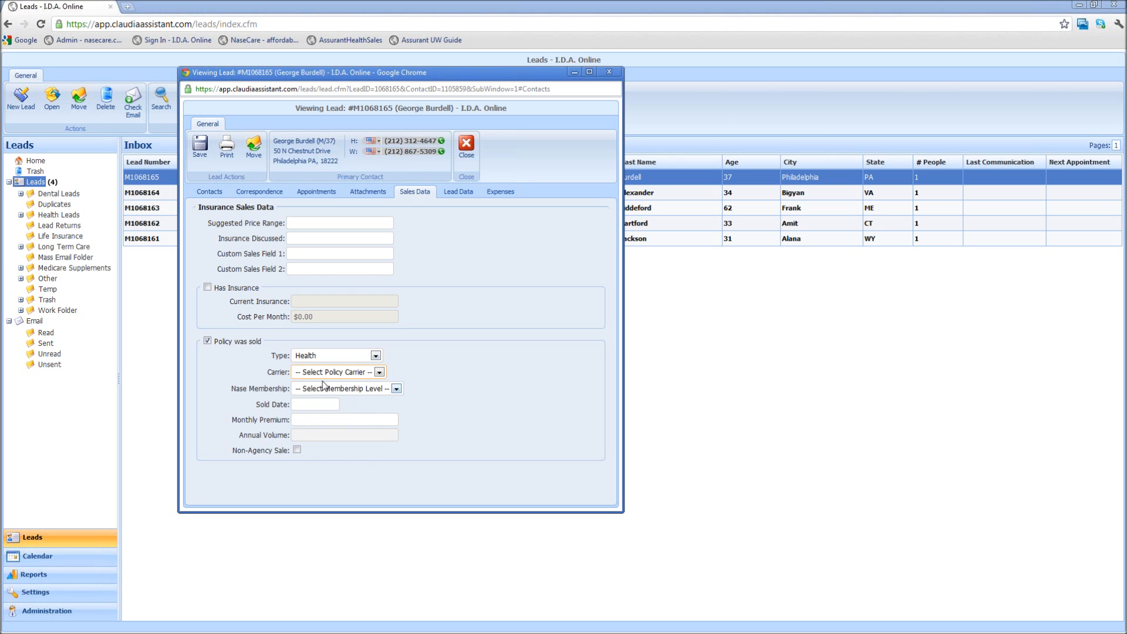
pyautogui.click(376, 357)
pyautogui.click(339, 362)
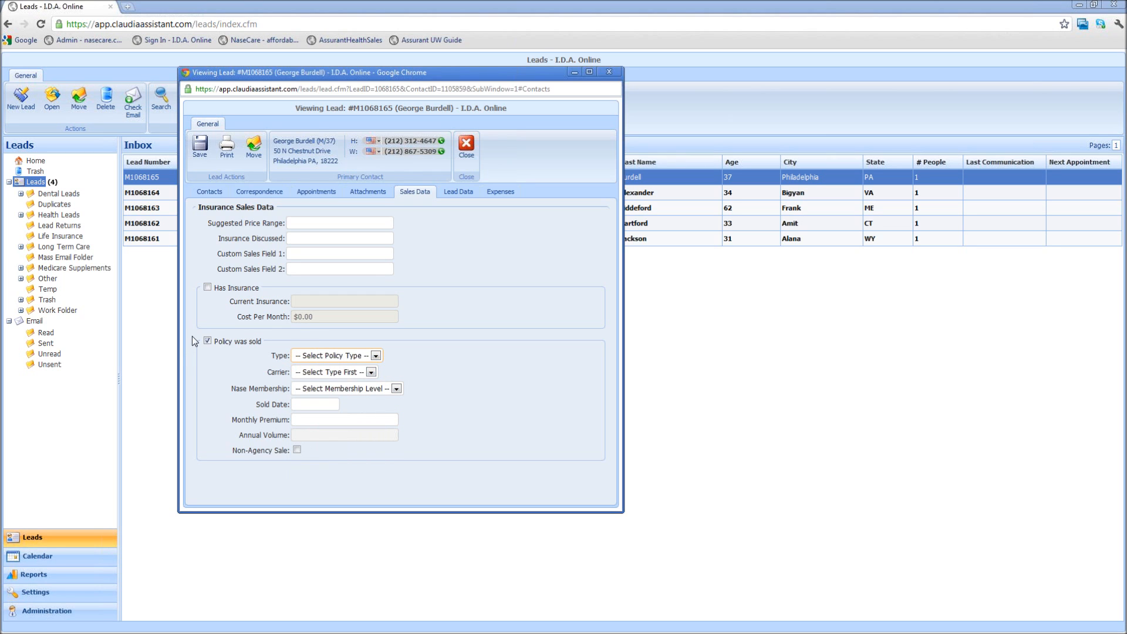
pyautogui.click(208, 342)
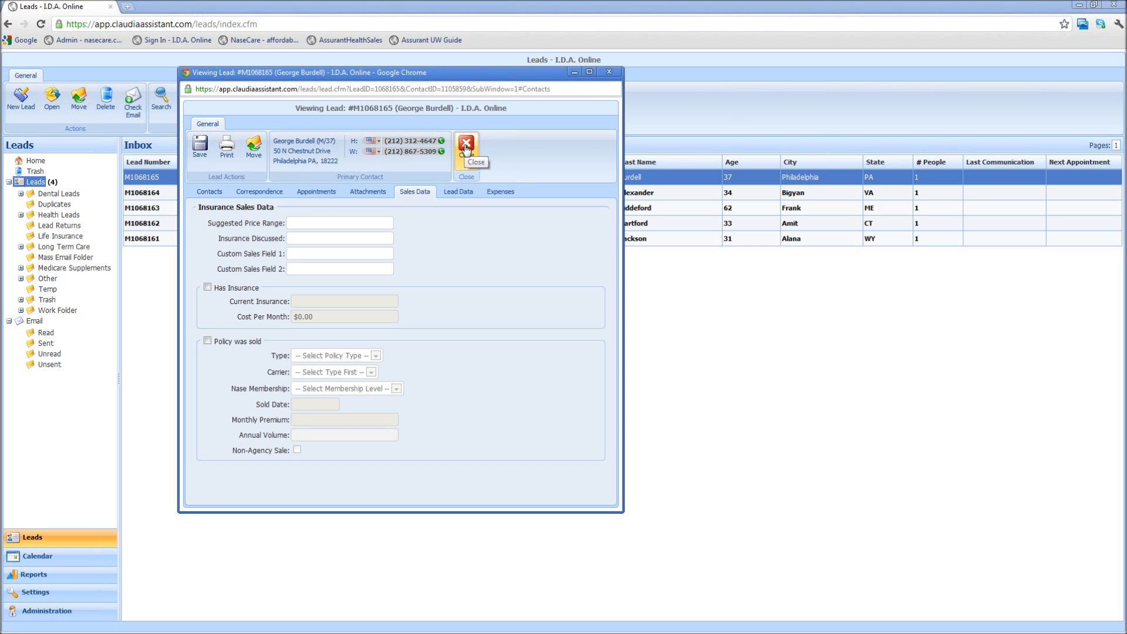
pyautogui.click(459, 192)
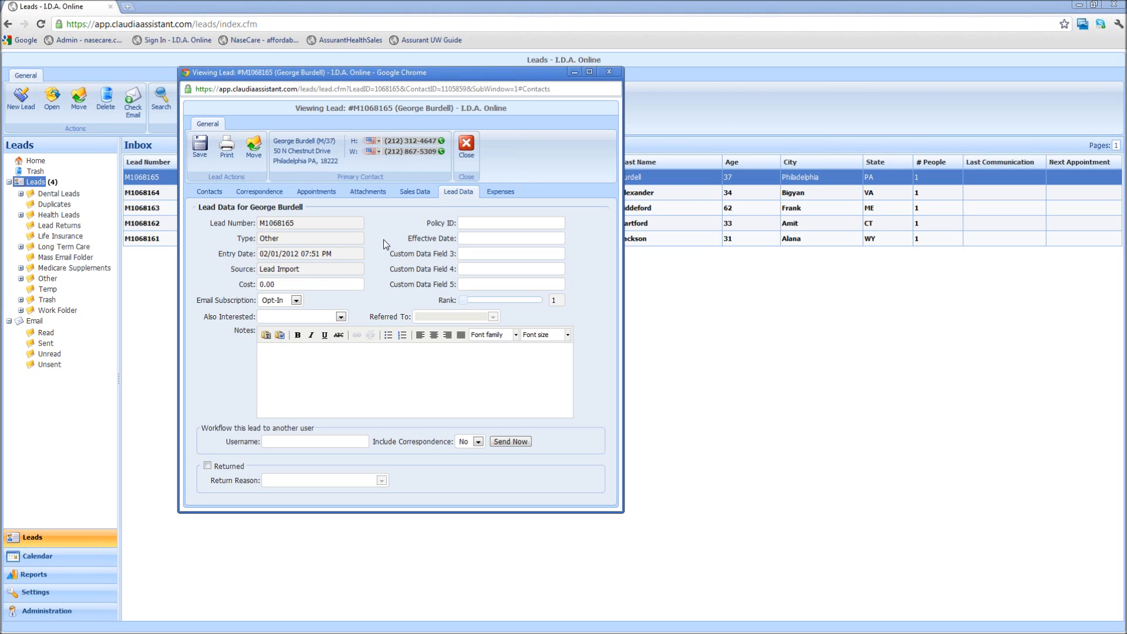
# Switch the lead's Email Subscription to Opt-Out, then back to Opt-In
pyautogui.click(296, 301)
pyautogui.click(282, 321)
pyautogui.click(295, 300)
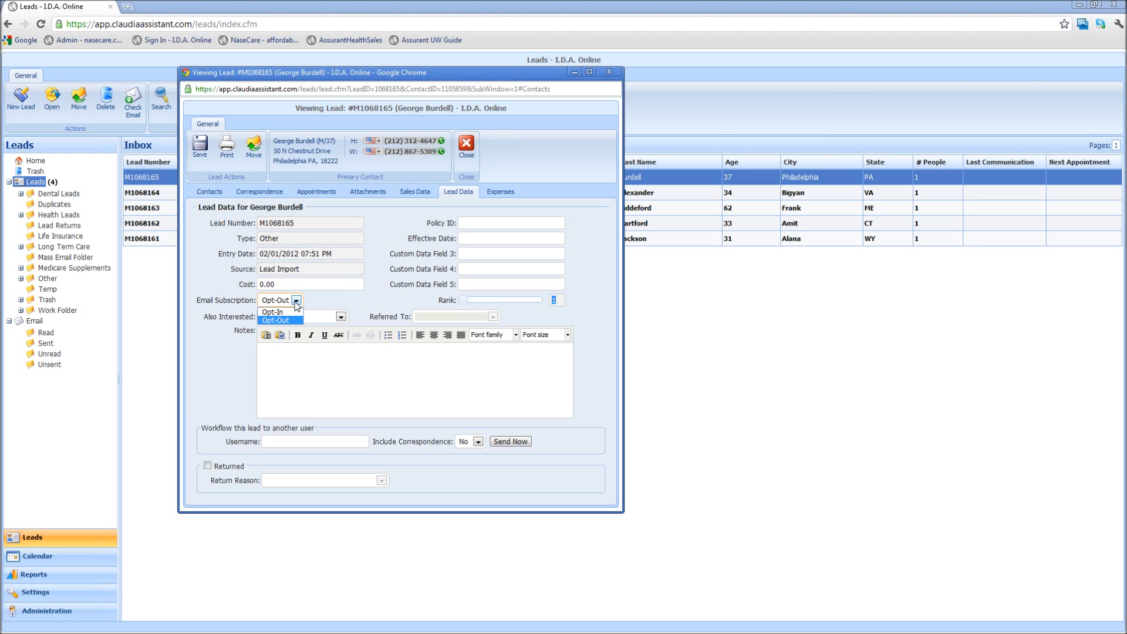
pyautogui.click(288, 308)
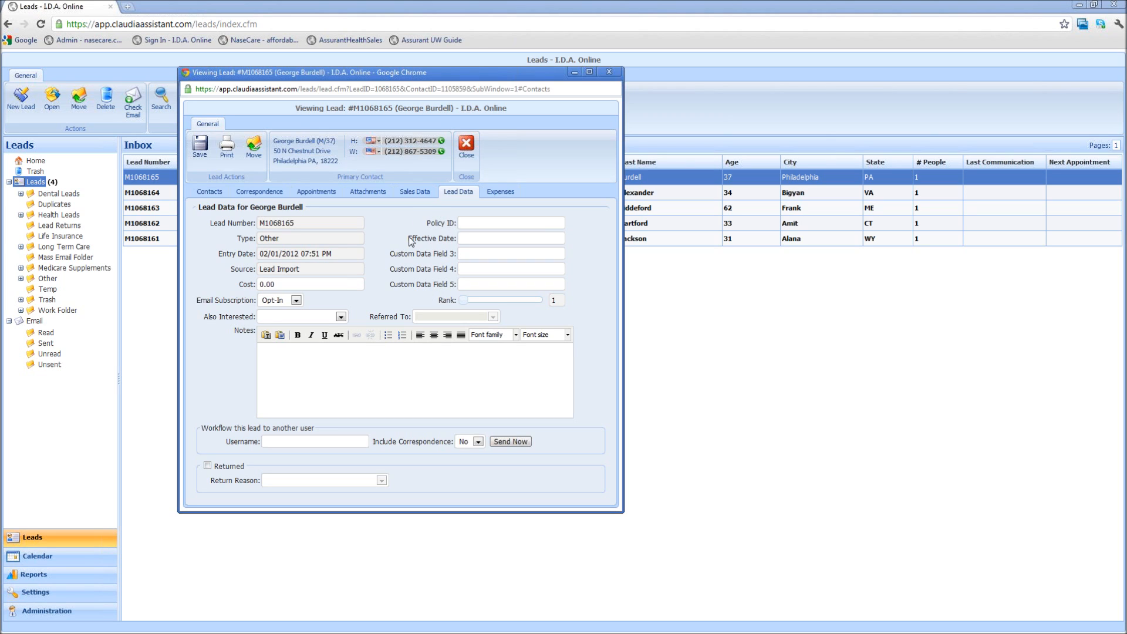
# Visit the Policy ID and Notes fields, then show the Correspondence history with the logged call
pyautogui.click(470, 223)
pyautogui.click(300, 373)
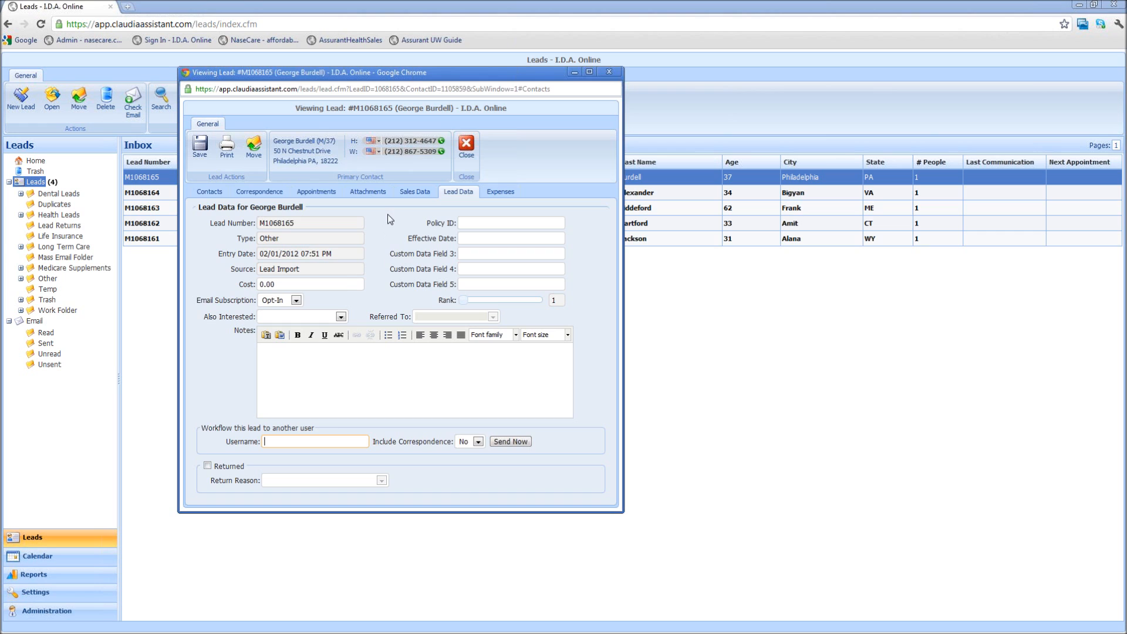
pyautogui.click(267, 197)
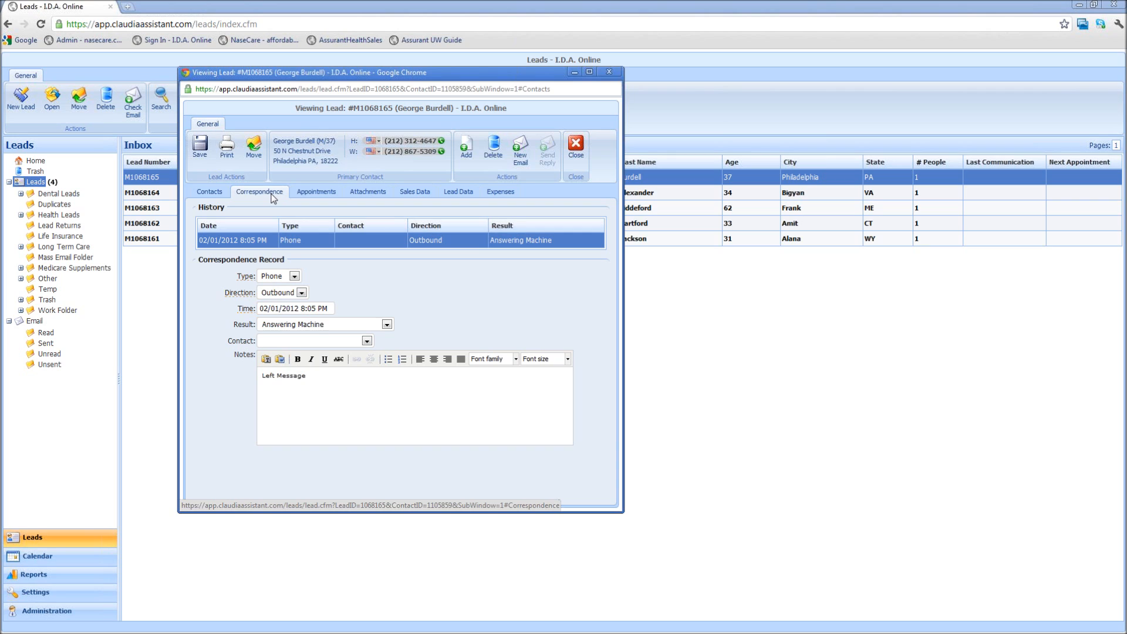
# On Lead Data, set Include Correspondence to Yes
pyautogui.click(454, 193)
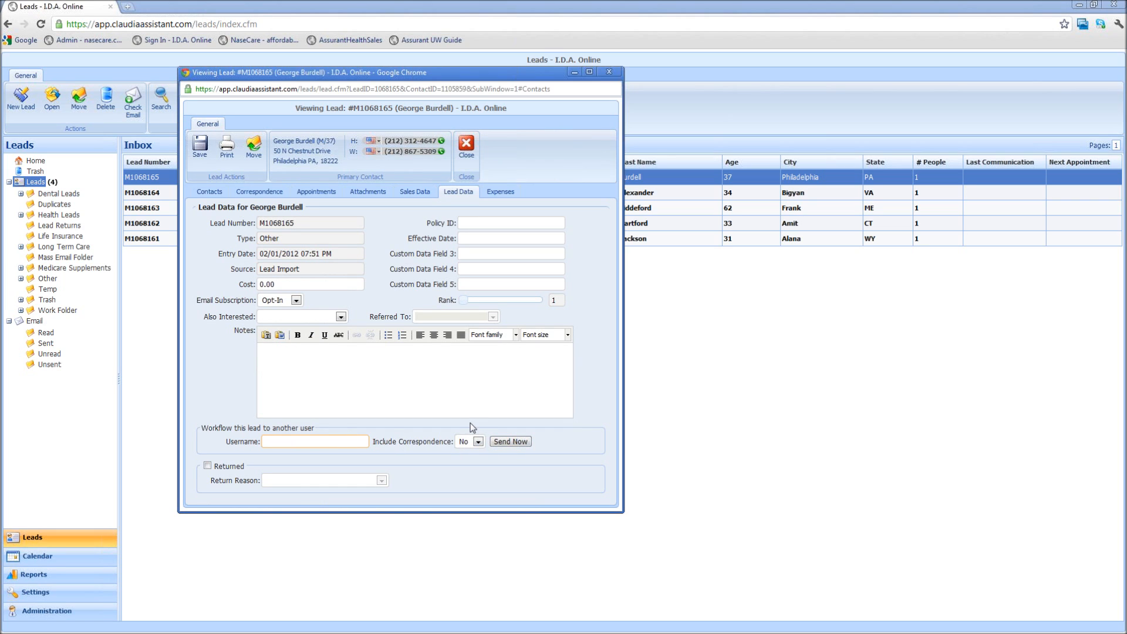
pyautogui.click(478, 442)
pyautogui.click(473, 459)
# Browse Correspondence, Sales Data and Lead Data, ending on the lead's empty Expenses list
pyautogui.click(270, 194)
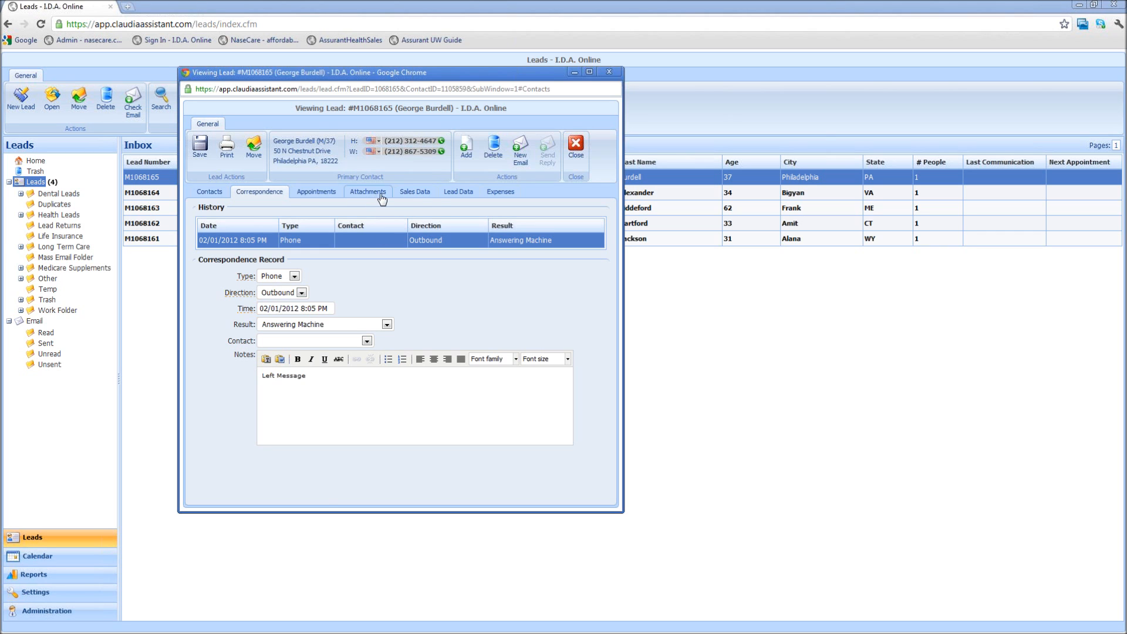
pyautogui.click(427, 192)
pyautogui.click(447, 194)
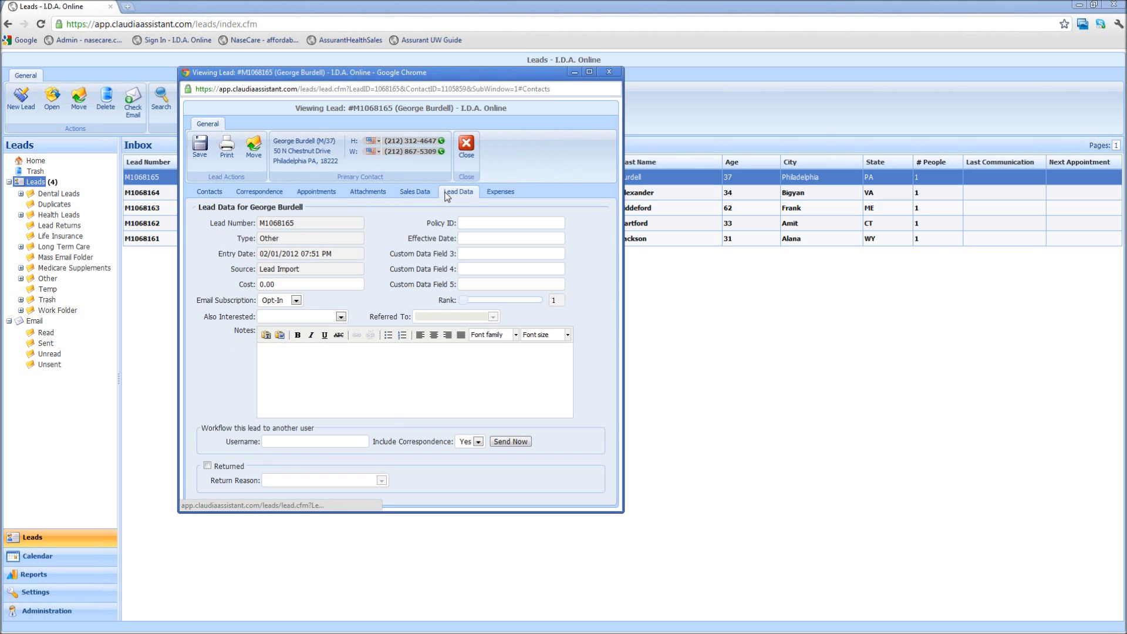
pyautogui.click(499, 192)
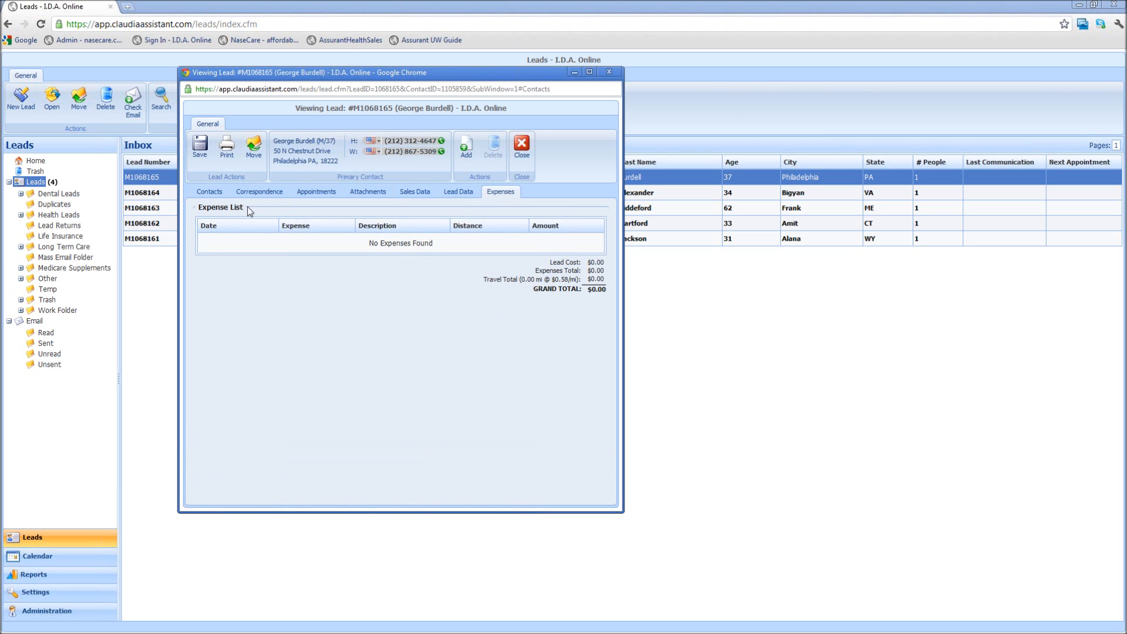
# Cancel the Add New Expense form, leaving expenses empty, and go back to Lead Data via Sales Data
pyautogui.click(466, 146)
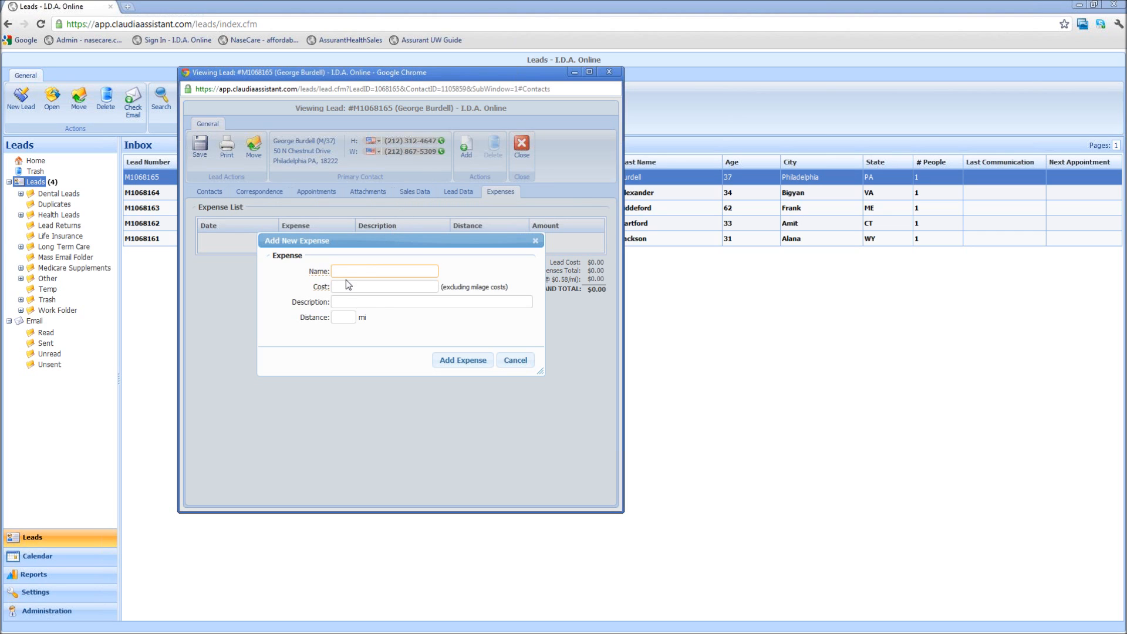
pyautogui.click(516, 359)
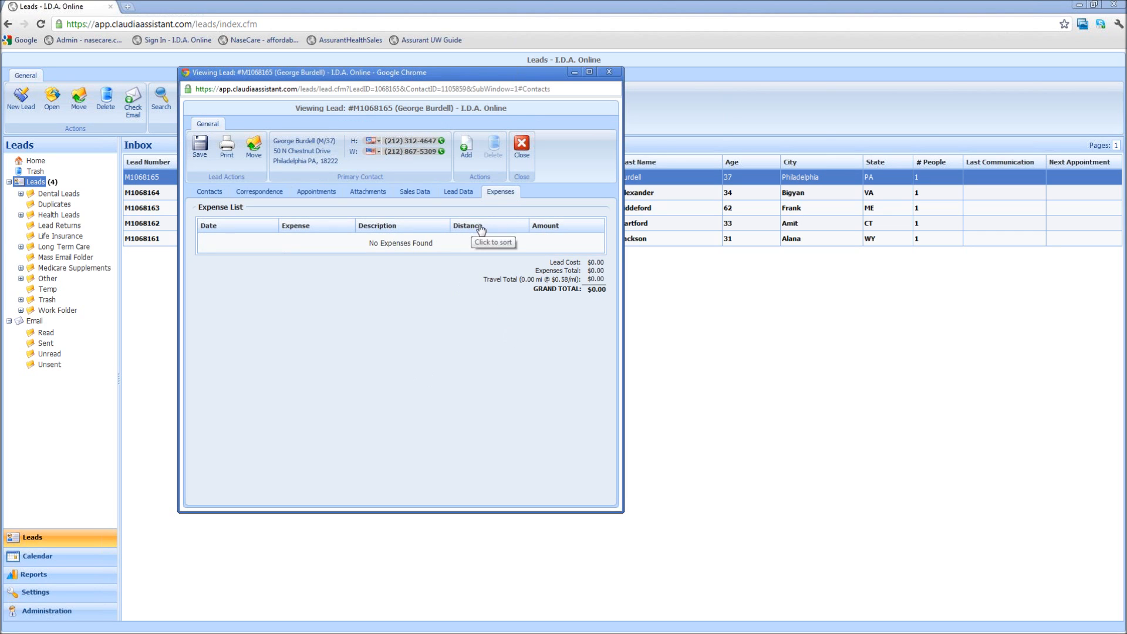
pyautogui.click(410, 191)
pyautogui.click(449, 194)
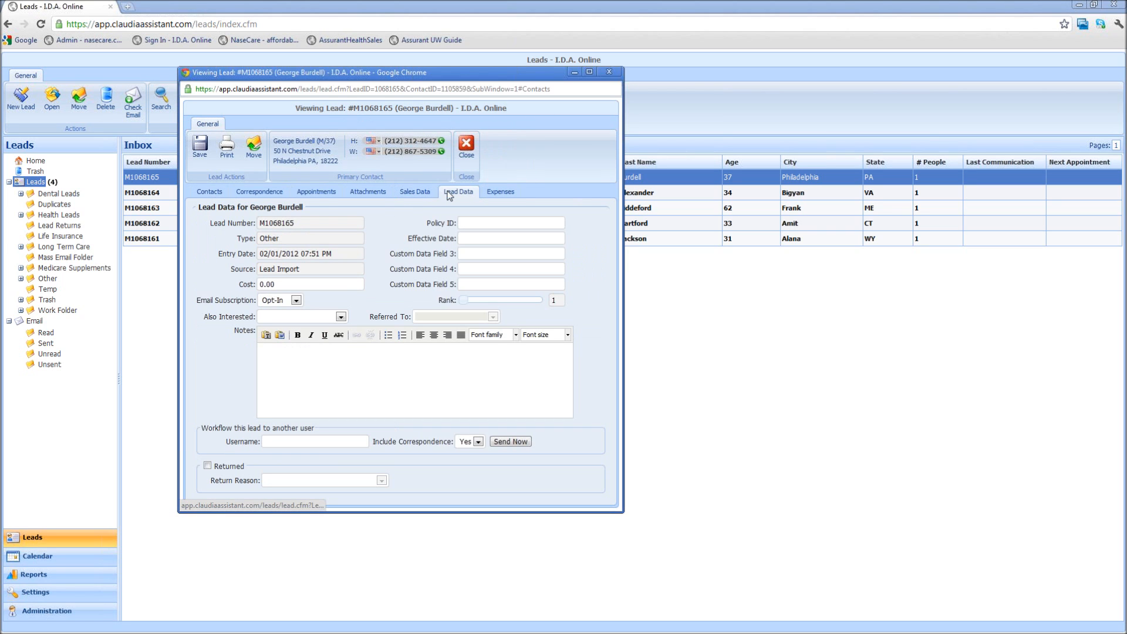
# Save the lead data, close and reopen the lead record to verify, then close it
pyautogui.click(200, 147)
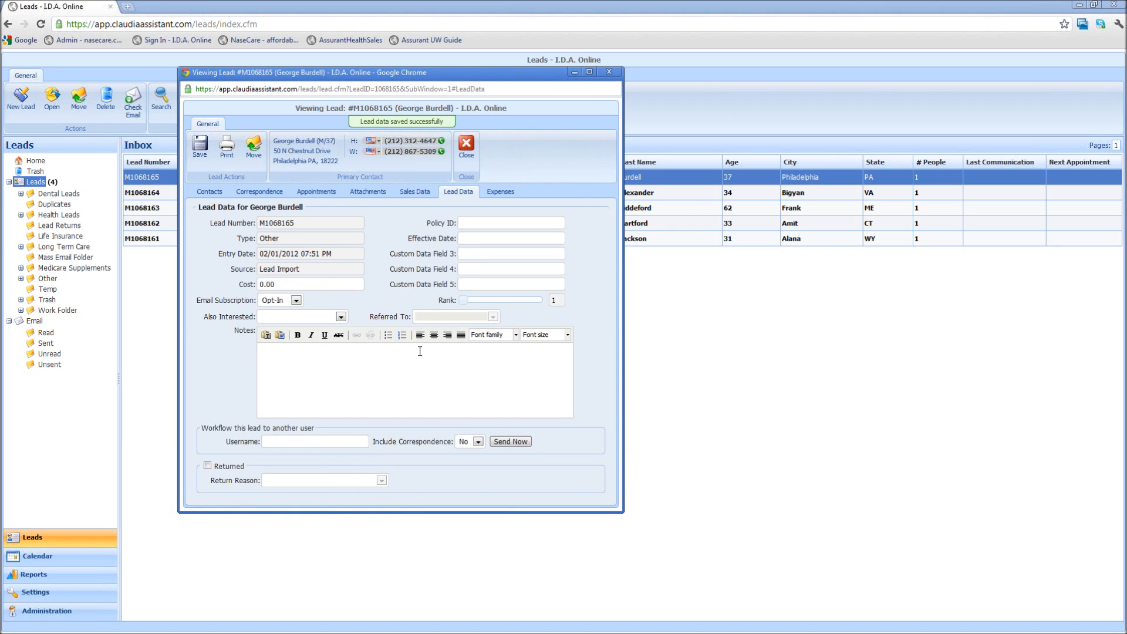
pyautogui.click(466, 145)
pyautogui.moveTo(400, 178); pyautogui.dragTo(80, 287)
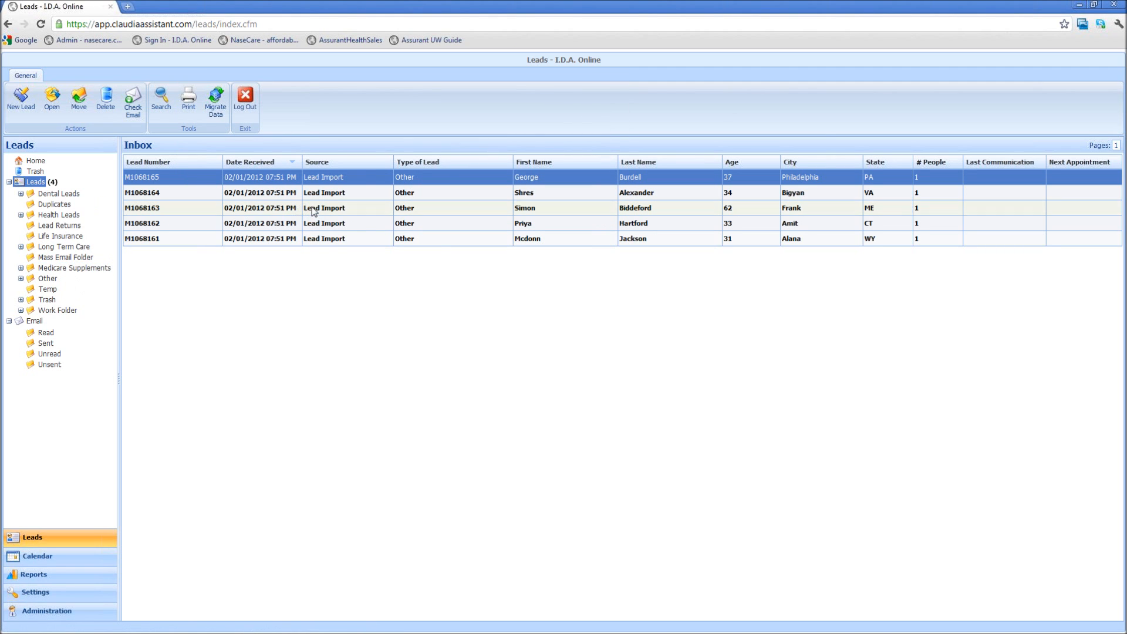
pyautogui.doubleClick(431, 181)
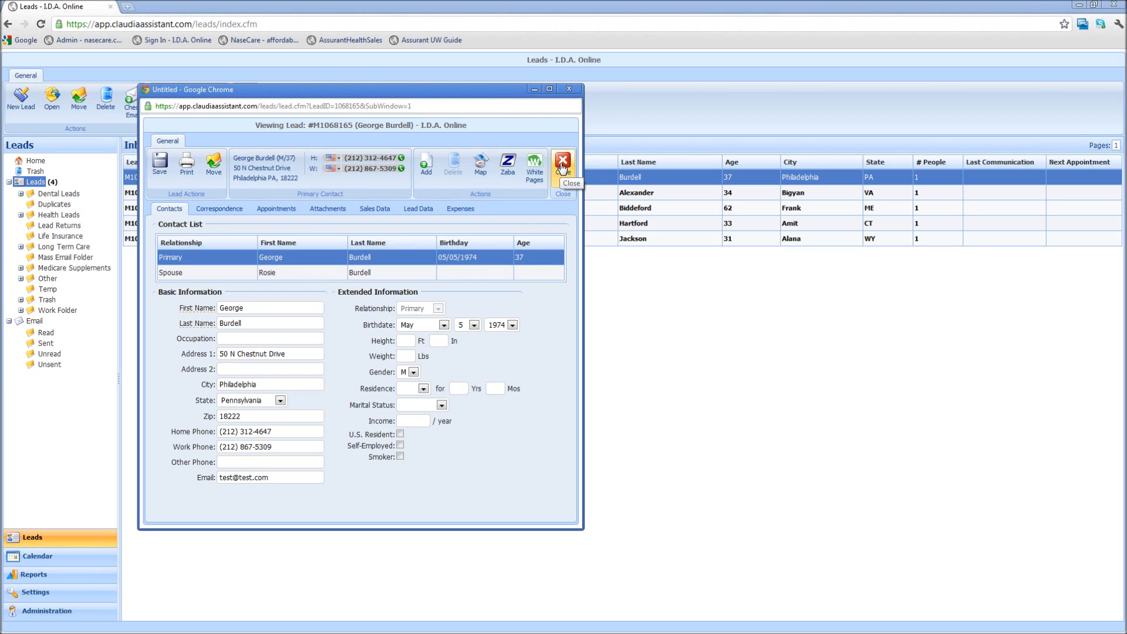
pyautogui.click(568, 90)
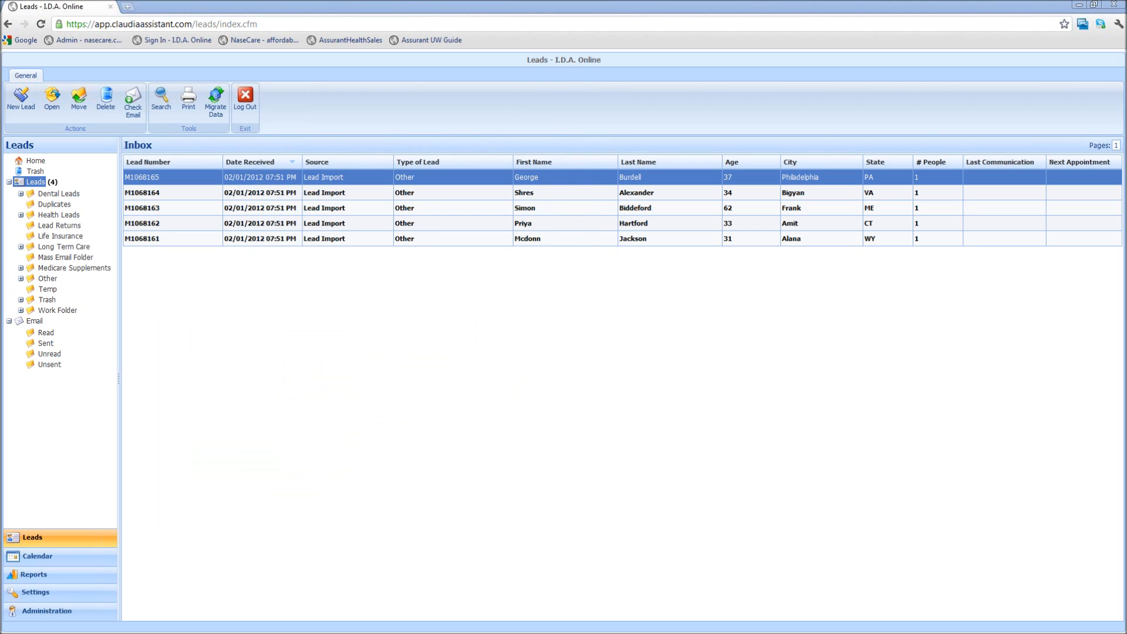